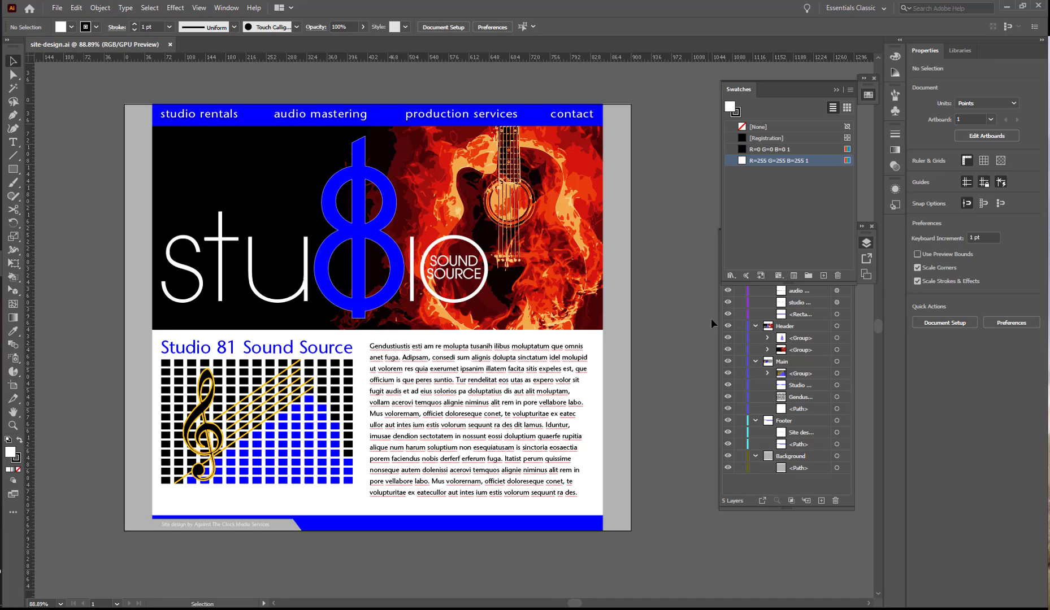
Step: Collapse the Navigation, Main, Footer and Background layers, keeping the Header layer expanded
{"action": "left_click", "coordinate": [769, 487]}
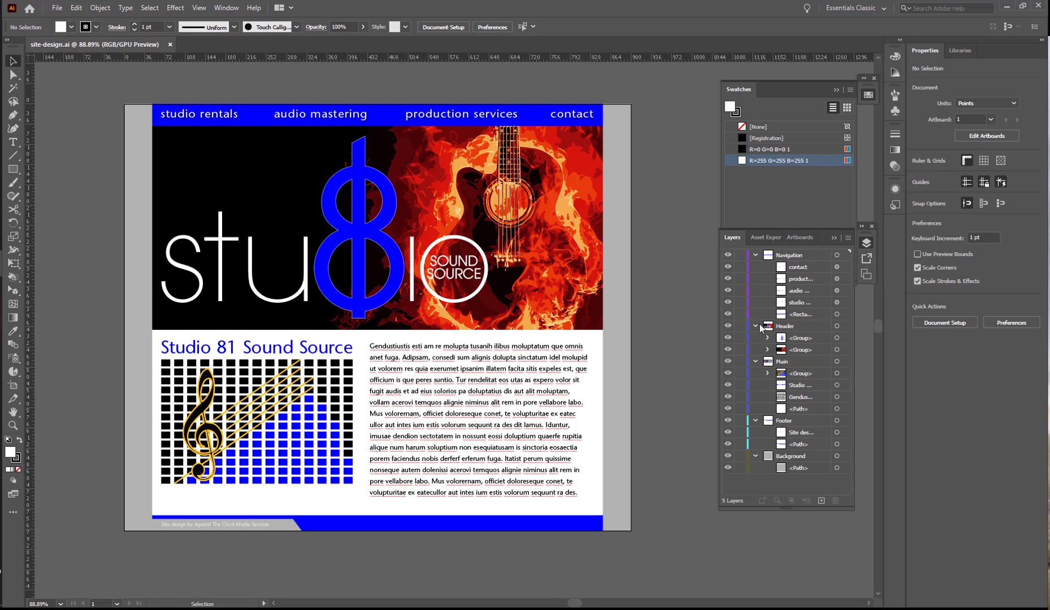
{"action": "left_click", "coordinate": [756, 254]}
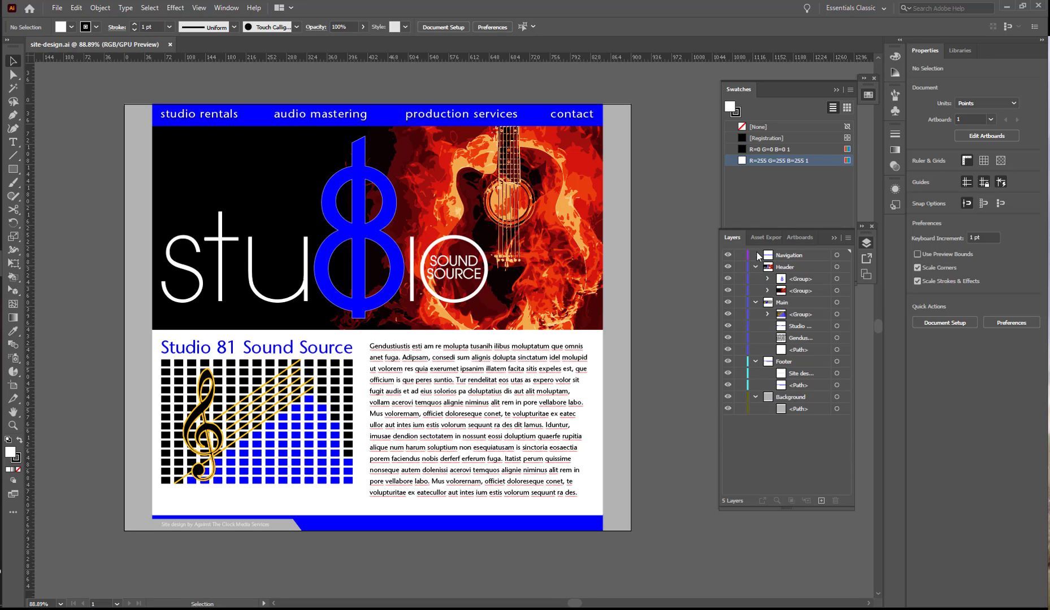
{"action": "left_click", "coordinate": [756, 303]}
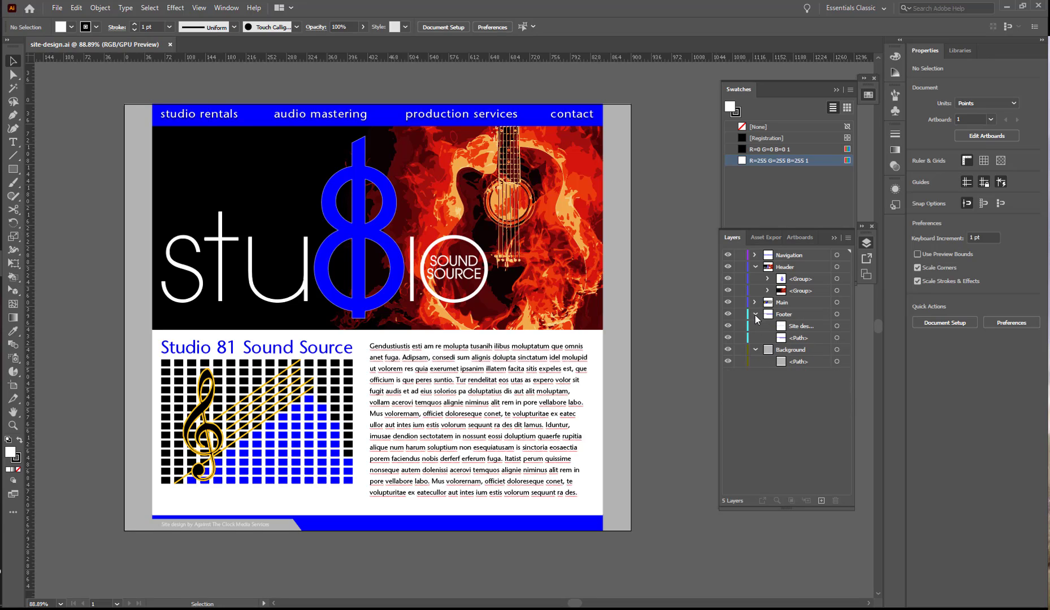
{"action": "left_click", "coordinate": [756, 314]}
{"action": "left_click", "coordinate": [756, 327]}
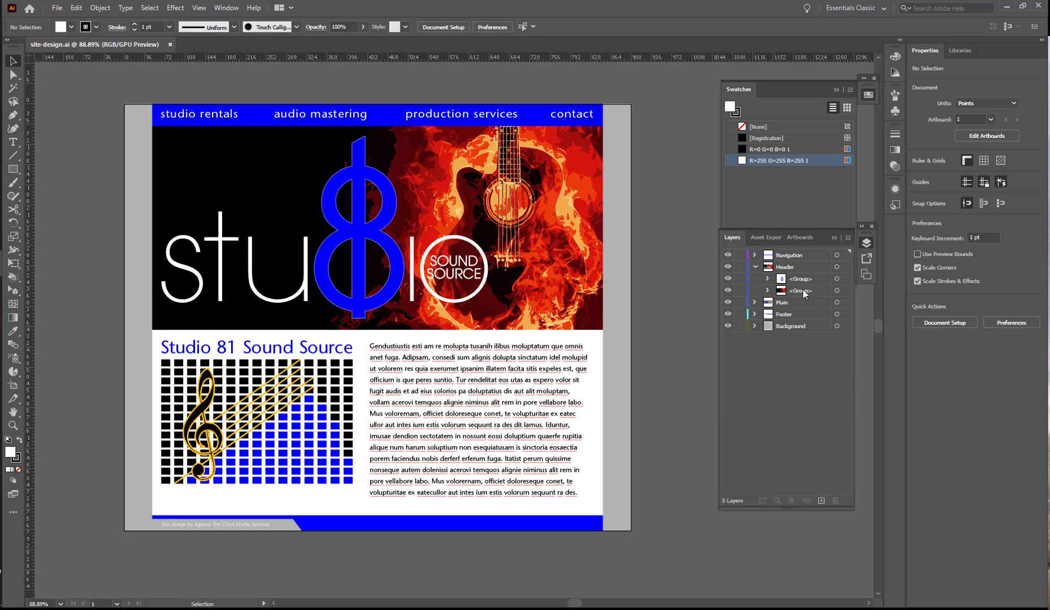
Step: Create a color group named Guitar Colors from the Header's lower guitar artwork group, converting process to global and excluding tint swatches
{"action": "left_click", "coordinate": [844, 291]}
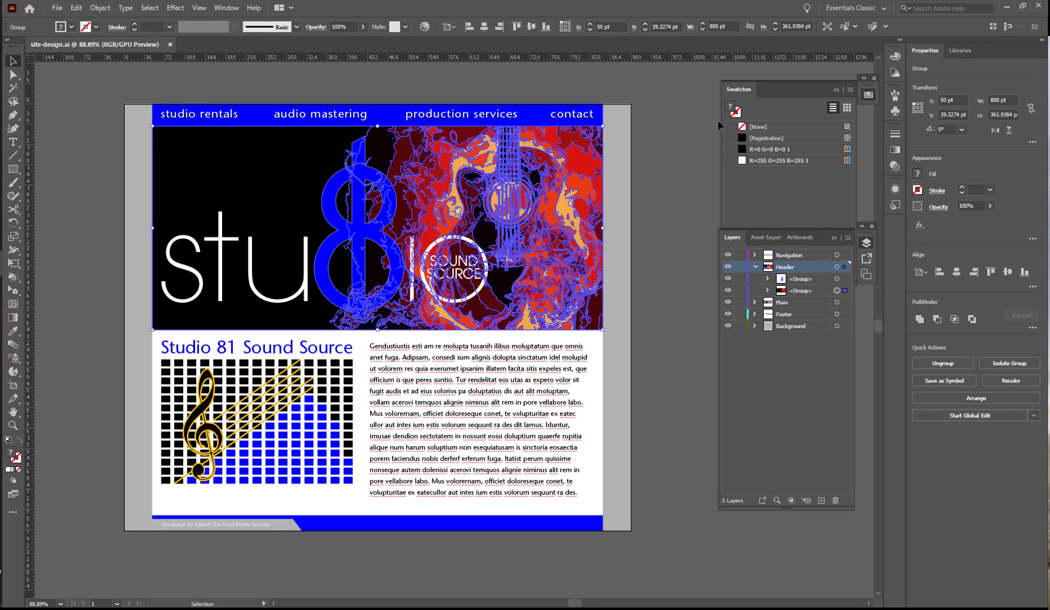
{"action": "left_click", "coordinate": [788, 87]}
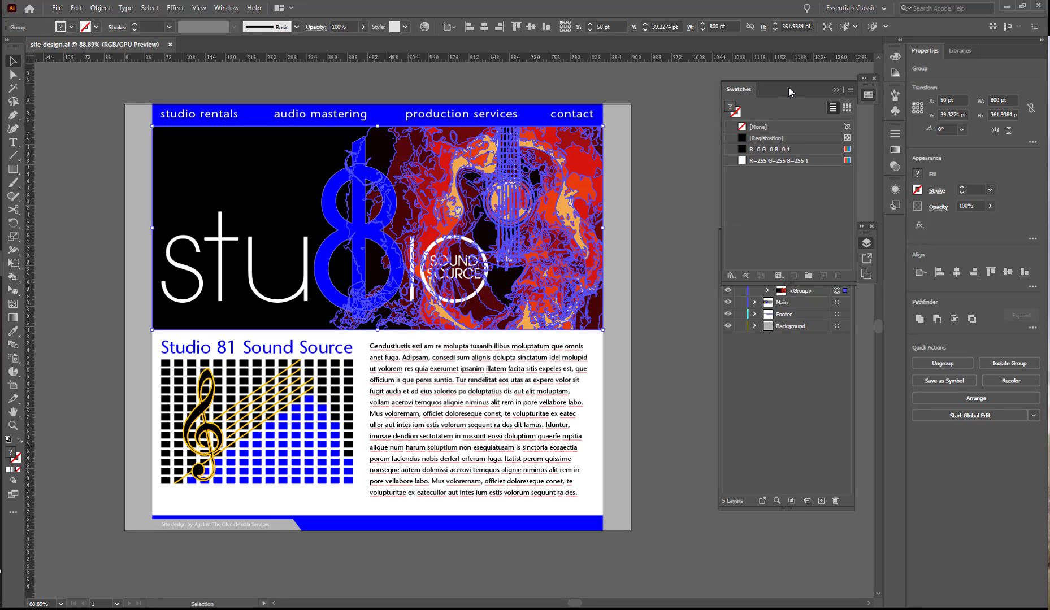
{"action": "left_click", "coordinate": [807, 276]}
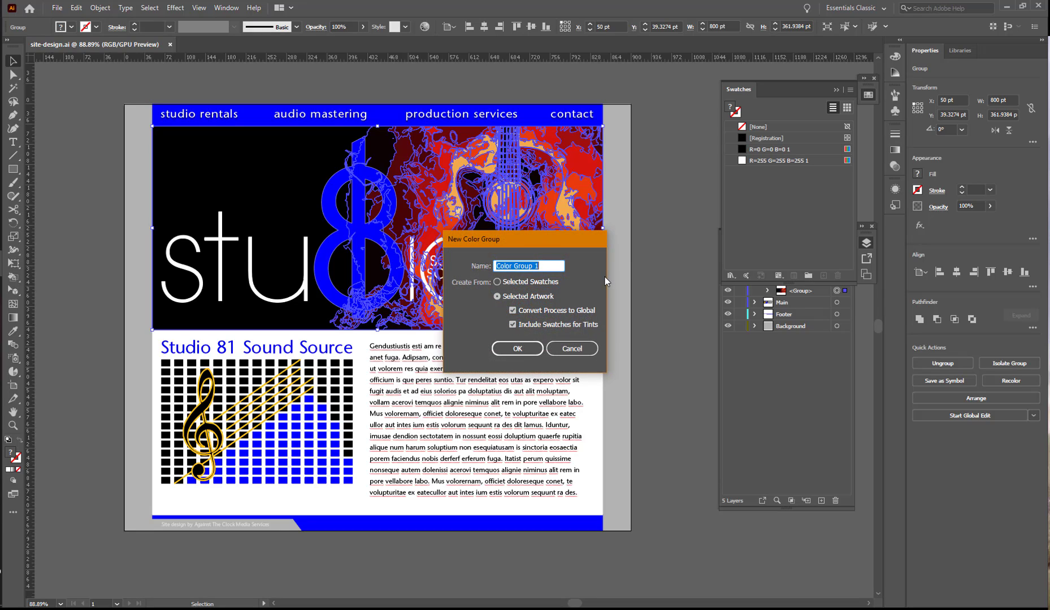
{"action": "type", "text": "Guitar Colors"}
{"action": "left_click", "coordinate": [497, 296]}
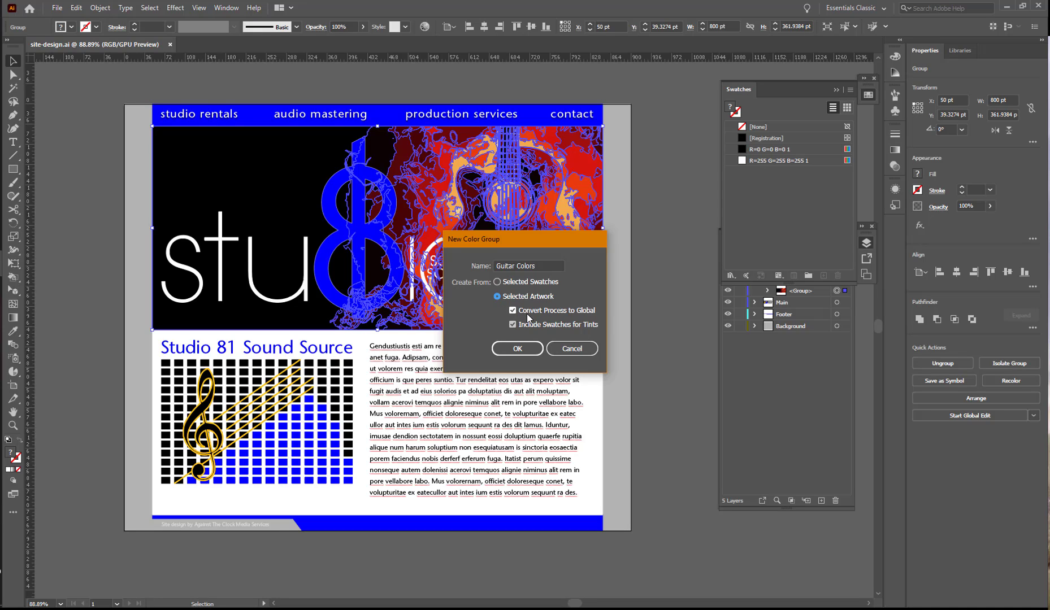
{"action": "left_click", "coordinate": [513, 324]}
{"action": "left_click", "coordinate": [518, 348]}
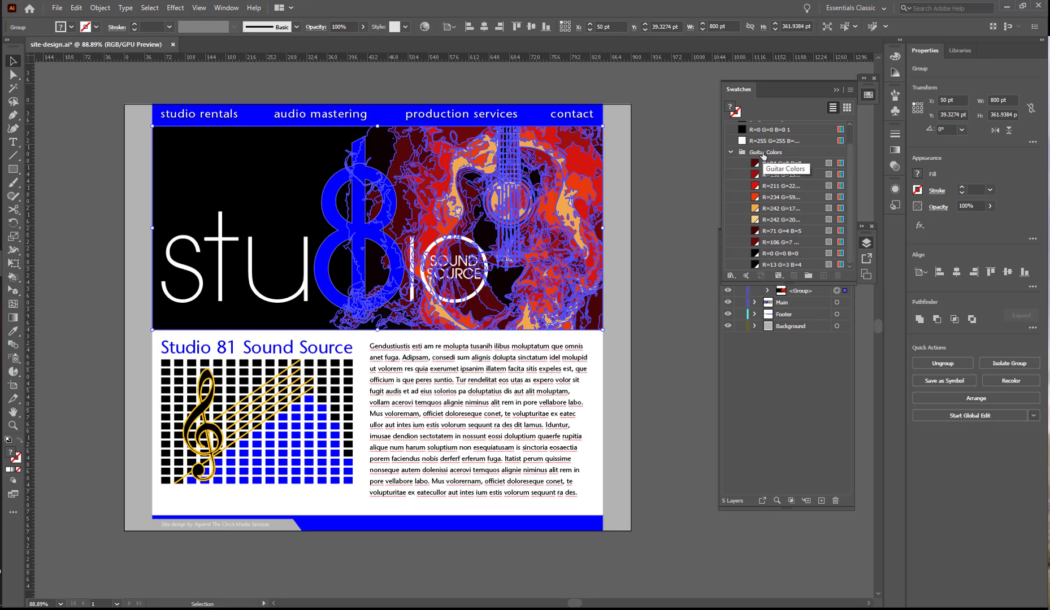
Step: Open the Guitar Colors group in Recolor Artwork for editing on the color wheel, with HSB sliders and that group selected
{"action": "left_click", "coordinate": [762, 154]}
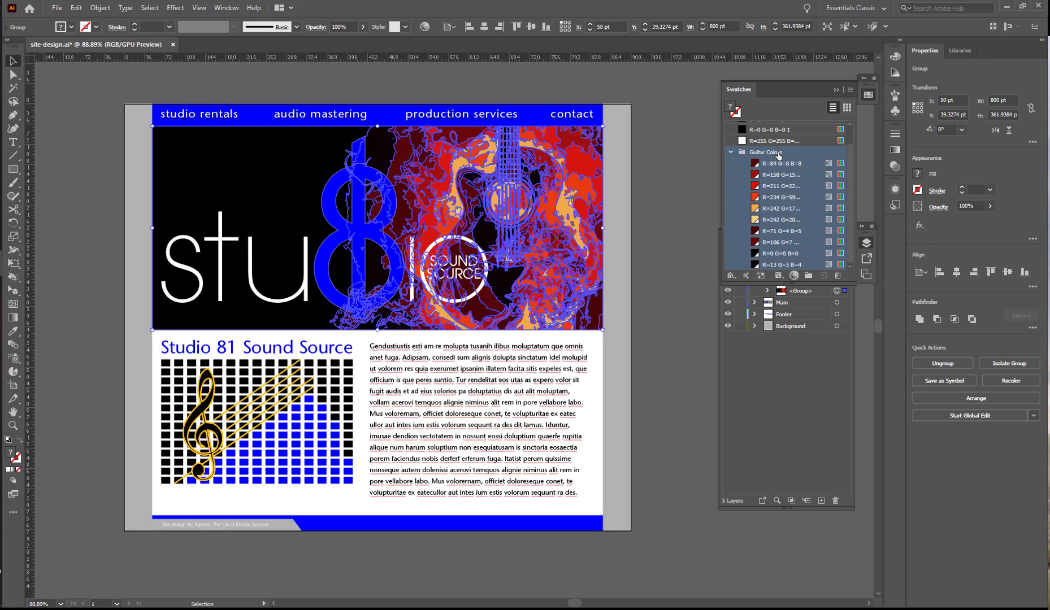
{"action": "left_click", "coordinate": [794, 274]}
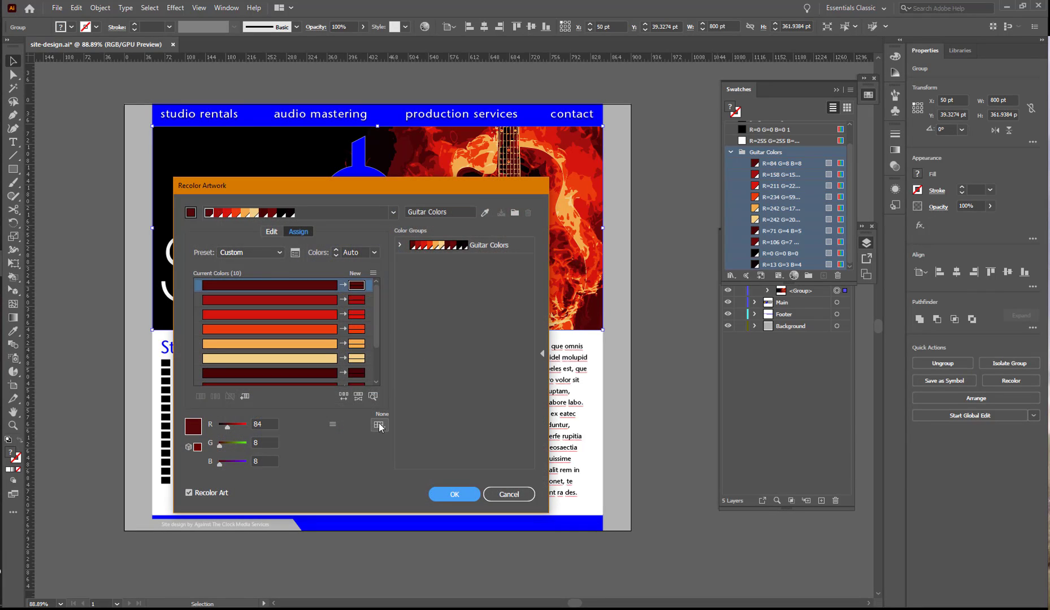
{"action": "left_click", "coordinate": [269, 232]}
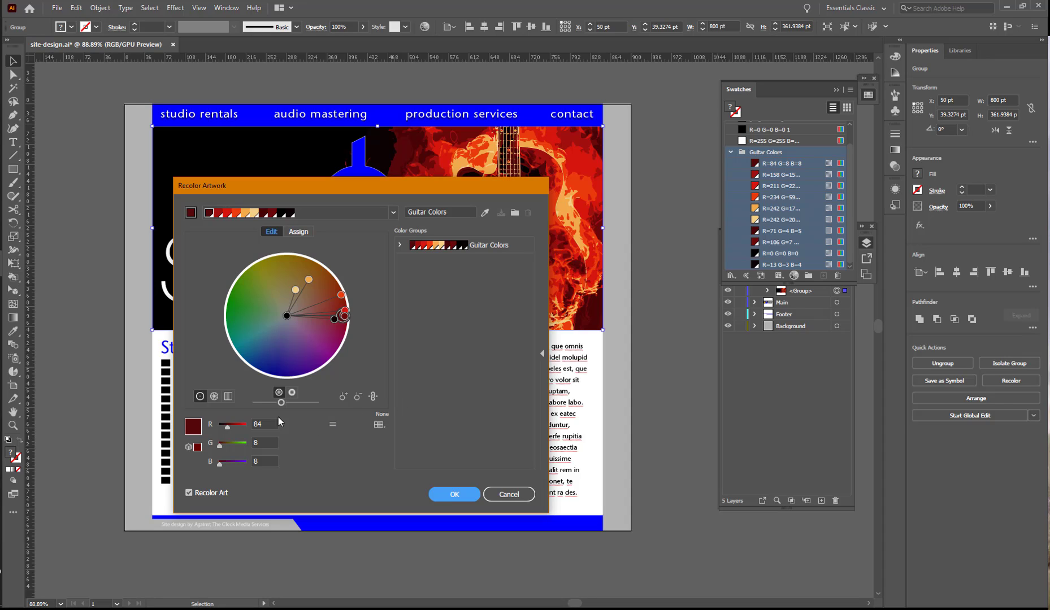
{"action": "left_click", "coordinate": [332, 425]}
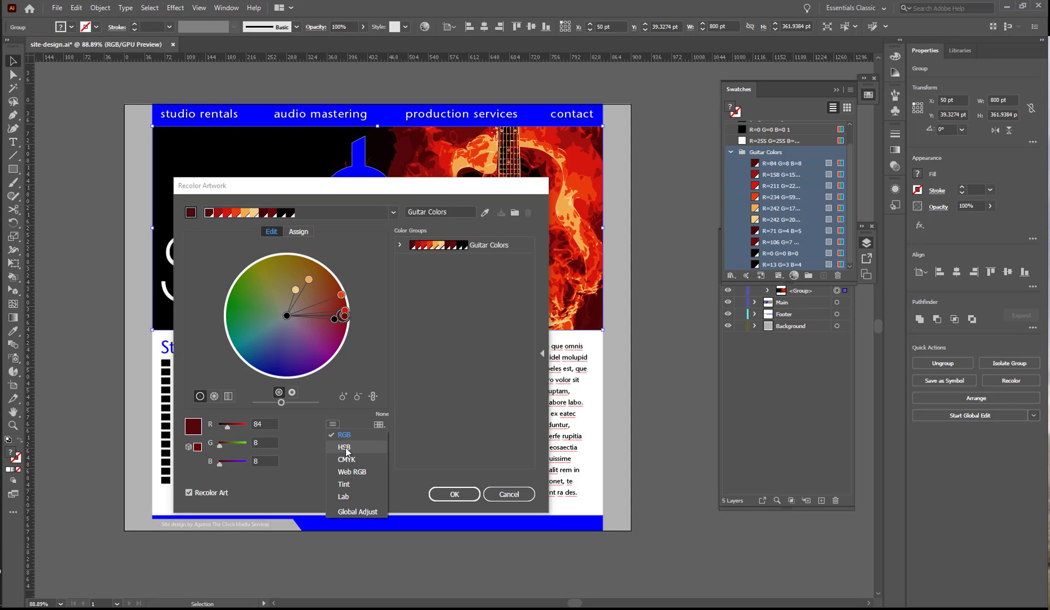
{"action": "left_click", "coordinate": [345, 447]}
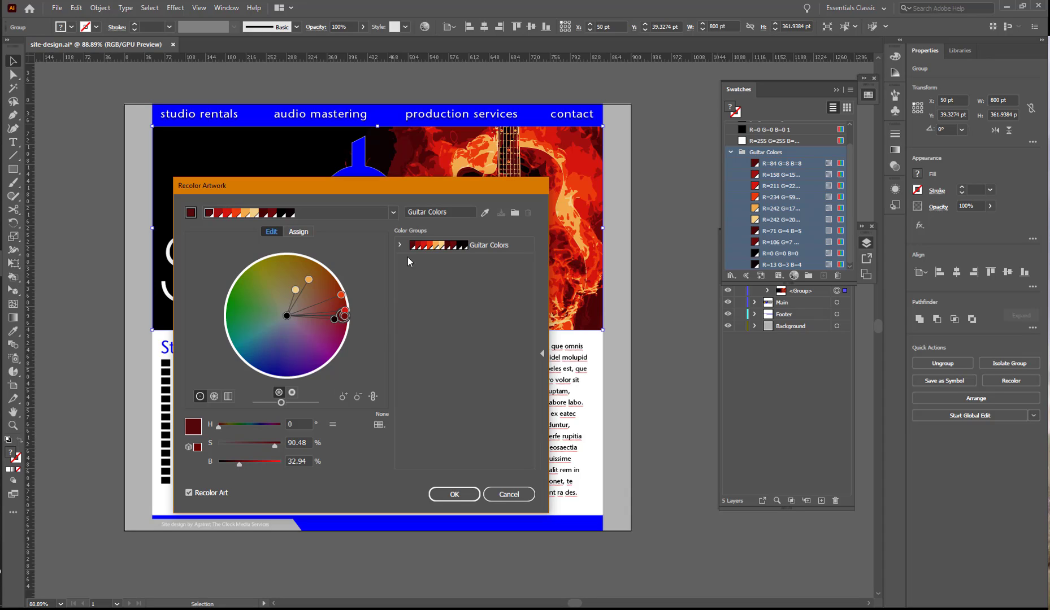
{"action": "left_click", "coordinate": [477, 245]}
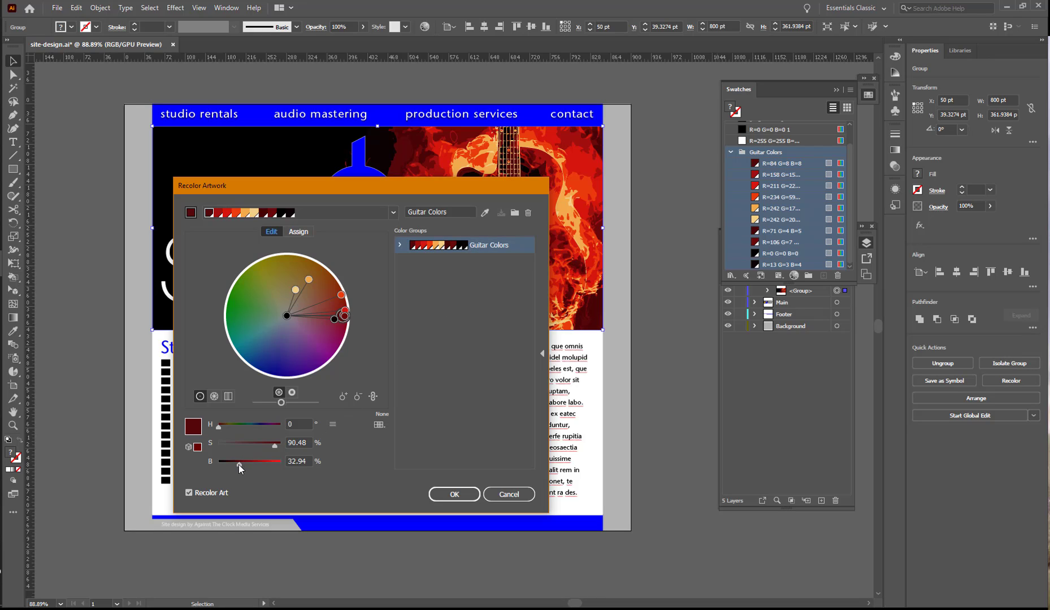
Step: Set the guitar colors' brightness to 50% and apply the recolor, saving the changes to the Guitar Colors swatch group
{"action": "left_click_drag", "start_coordinate": [238, 464], "coordinate": [254, 465]}
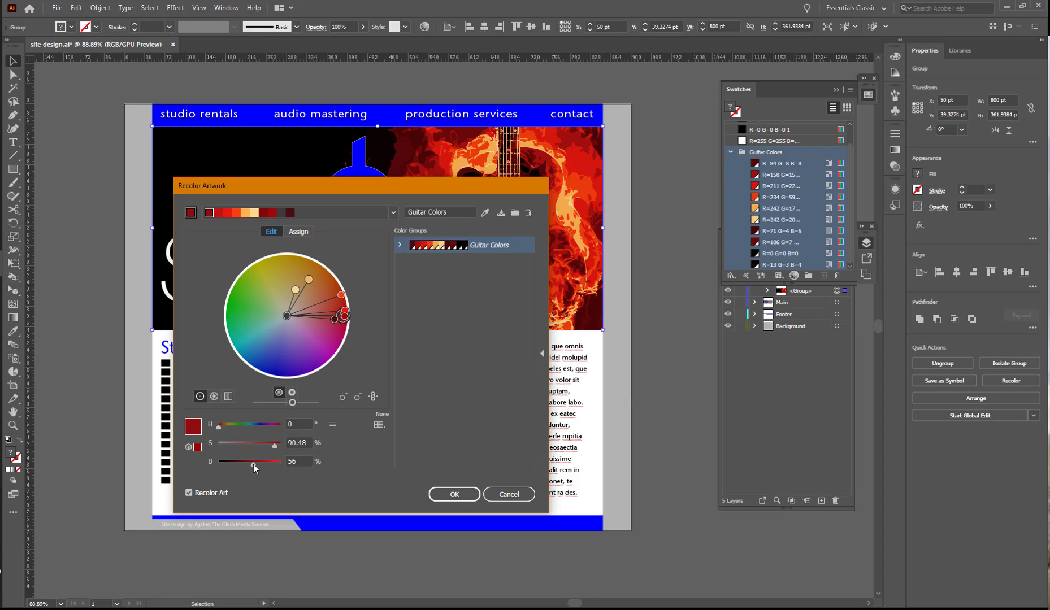
{"action": "left_click_drag", "start_coordinate": [254, 464], "coordinate": [249, 464]}
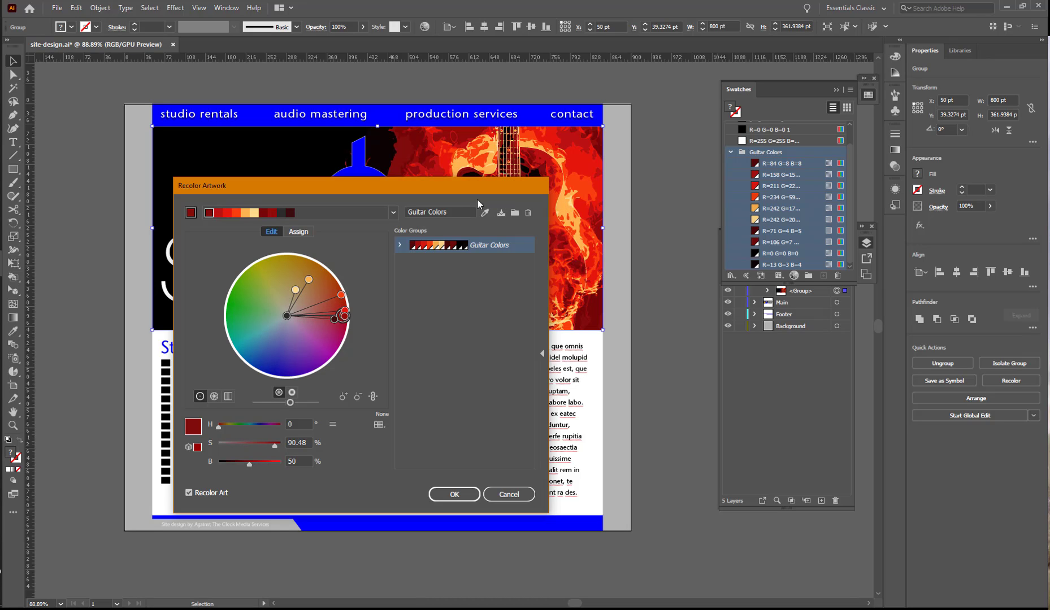
{"action": "left_click_drag", "start_coordinate": [476, 198], "coordinate": [420, 201]}
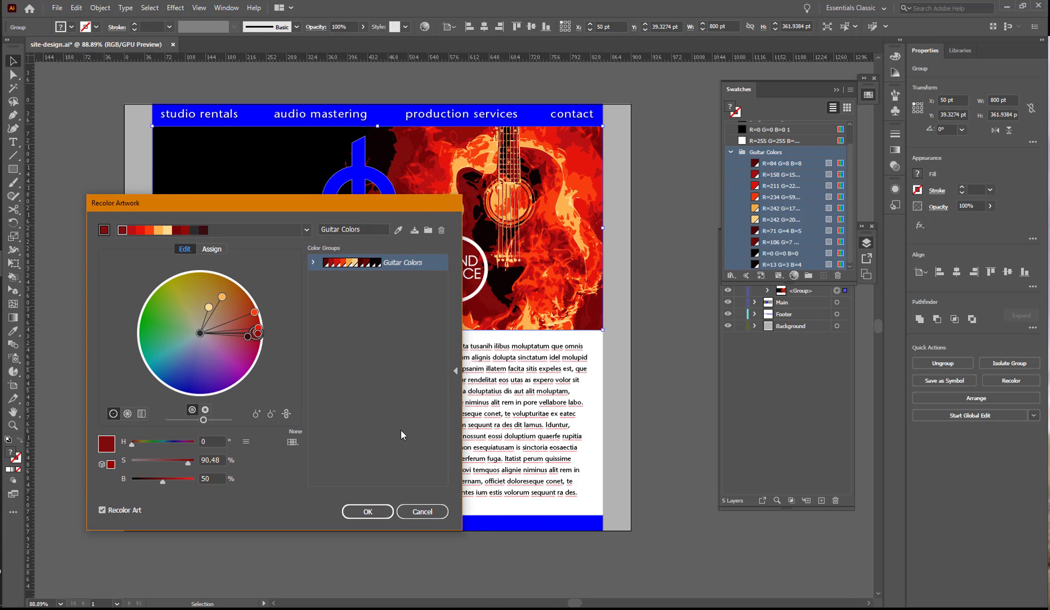
{"action": "left_click", "coordinate": [368, 512]}
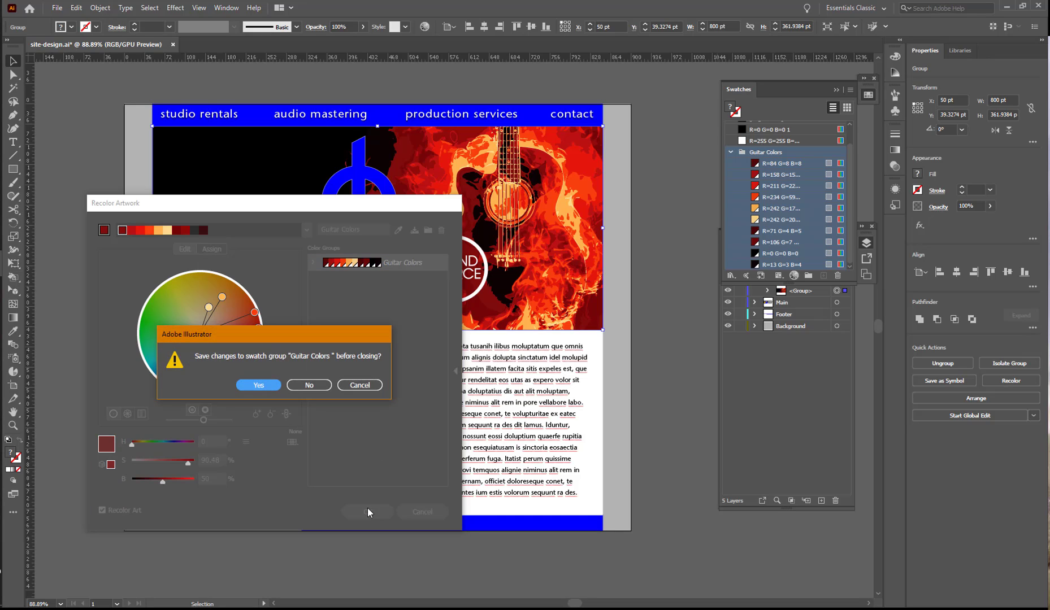
{"action": "left_click_drag", "start_coordinate": [298, 334], "coordinate": [366, 311]}
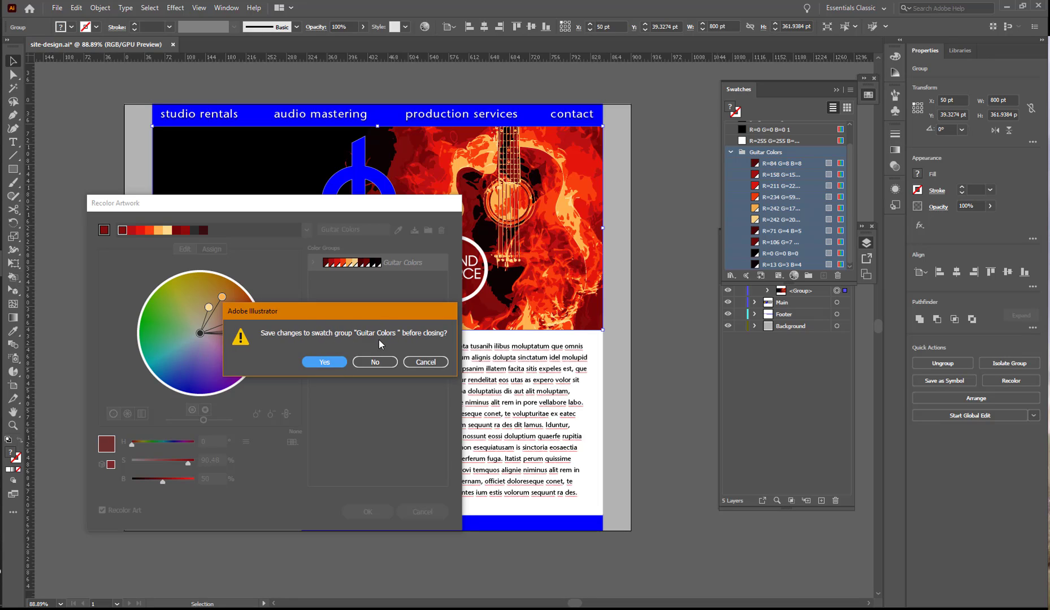
{"action": "left_click", "coordinate": [324, 362]}
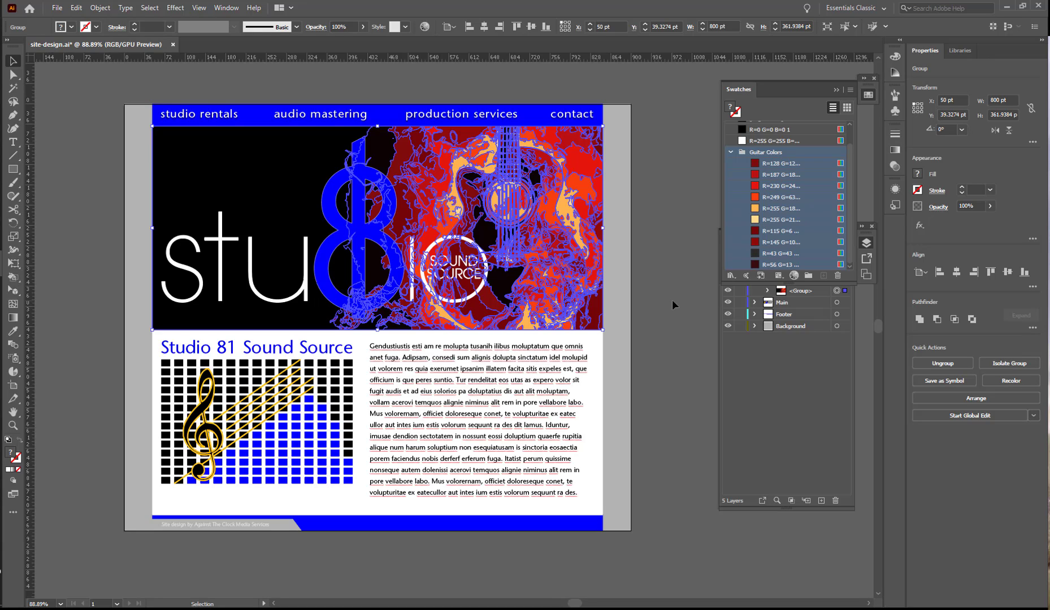
Step: Lock the guitar artwork group in the Header layer and select all the remaining artwork
{"action": "left_click", "coordinate": [741, 292]}
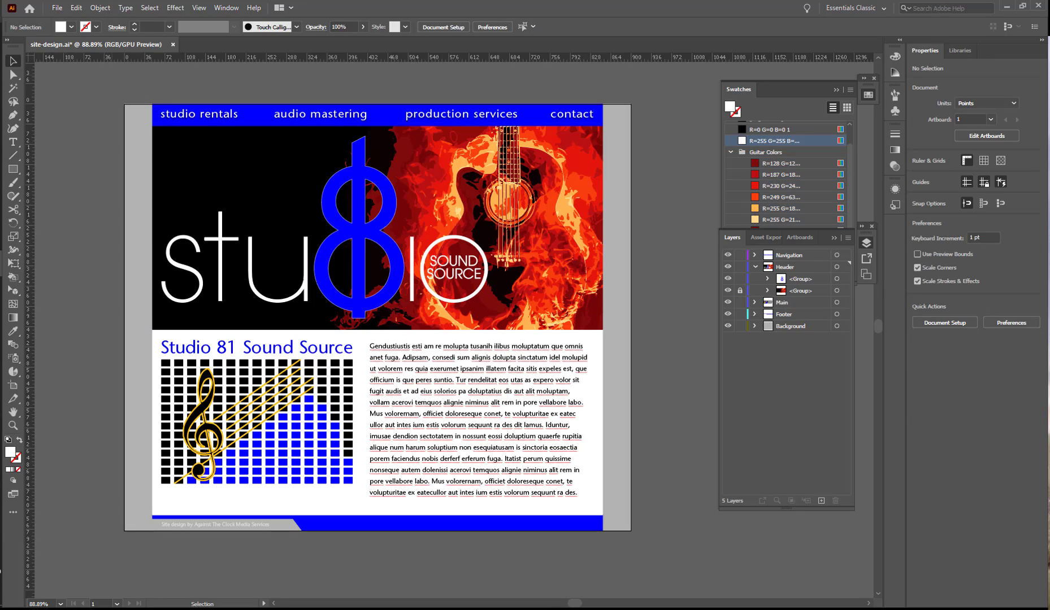
{"action": "left_click", "coordinate": [149, 9]}
{"action": "left_click", "coordinate": [159, 18]}
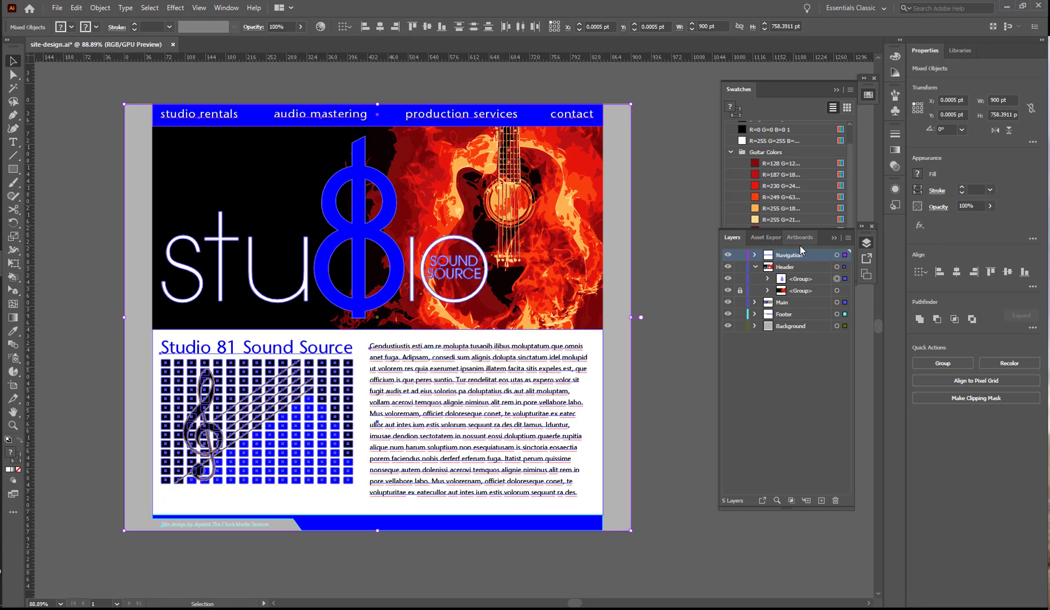
Step: Create a color group named Site Colors from the selected artwork, converting process to global and including swatches for tints
{"action": "left_click", "coordinate": [756, 100]}
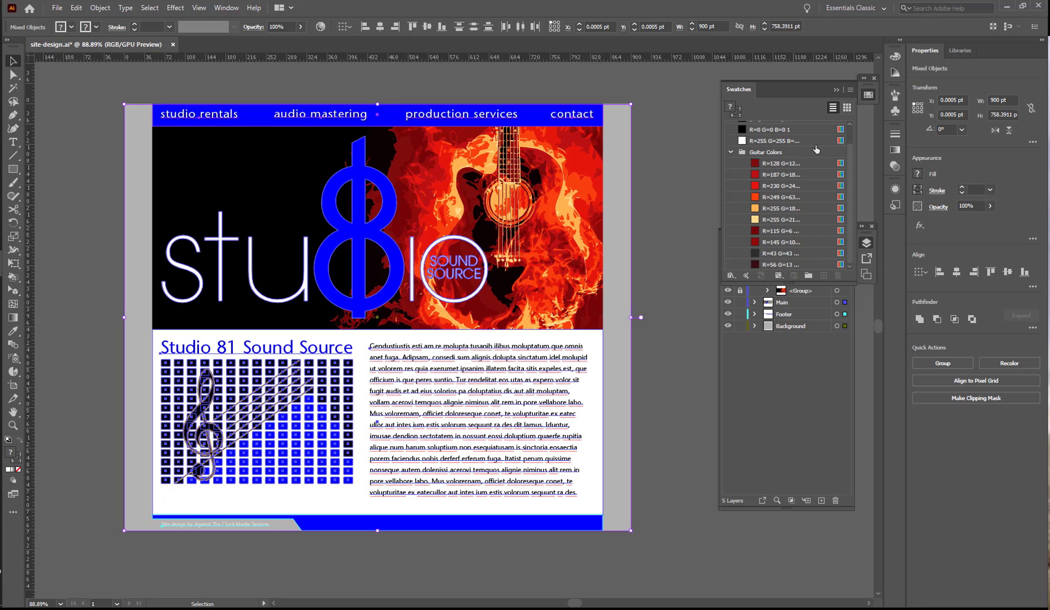
{"action": "left_click", "coordinate": [808, 276]}
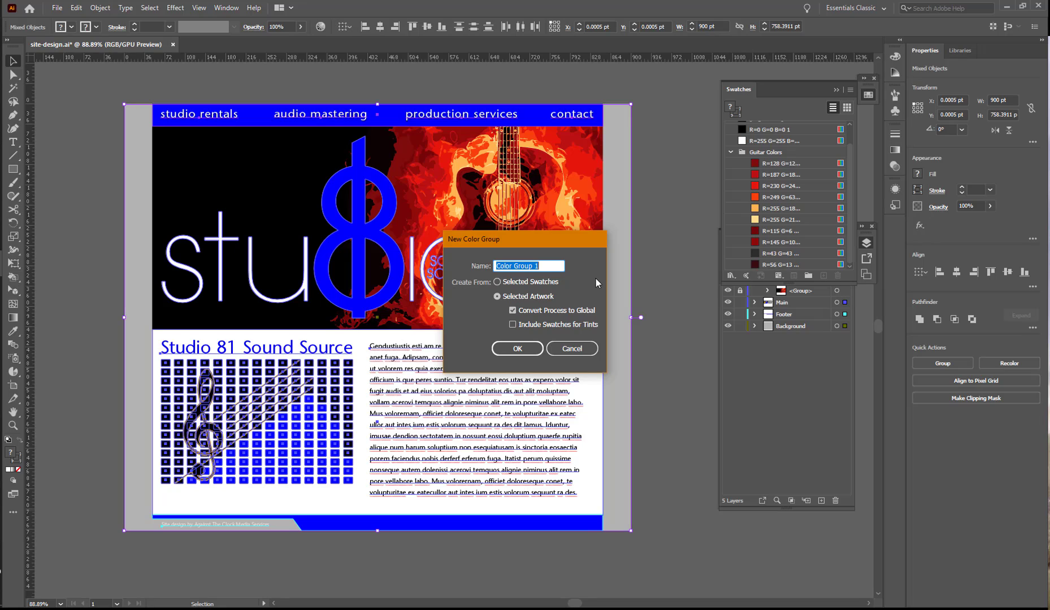
{"action": "type", "text": "Site Colorrs"}
{"action": "left_click", "coordinate": [519, 325]}
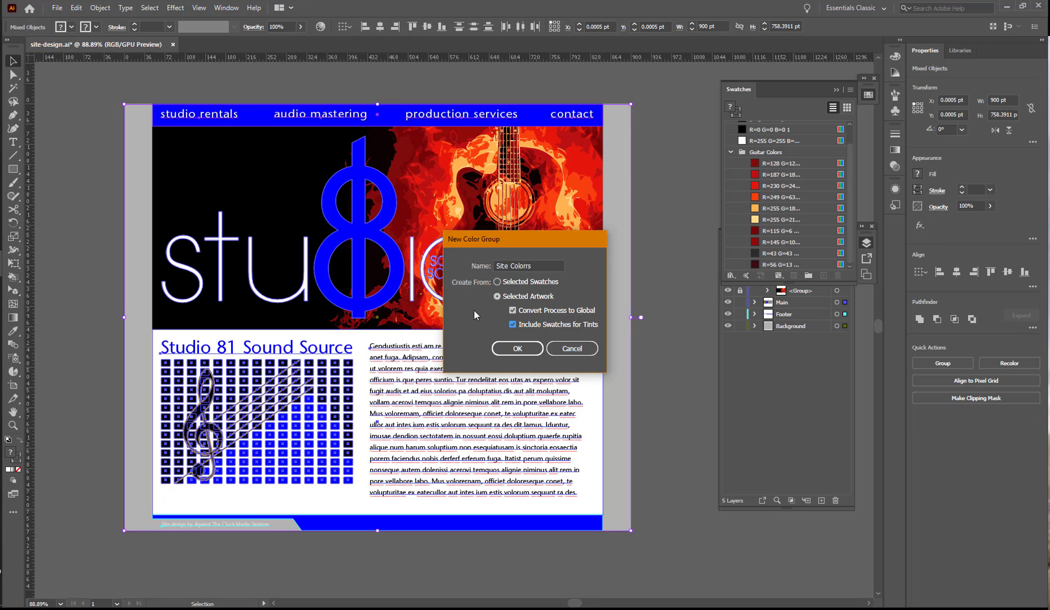
{"action": "left_click", "coordinate": [519, 350]}
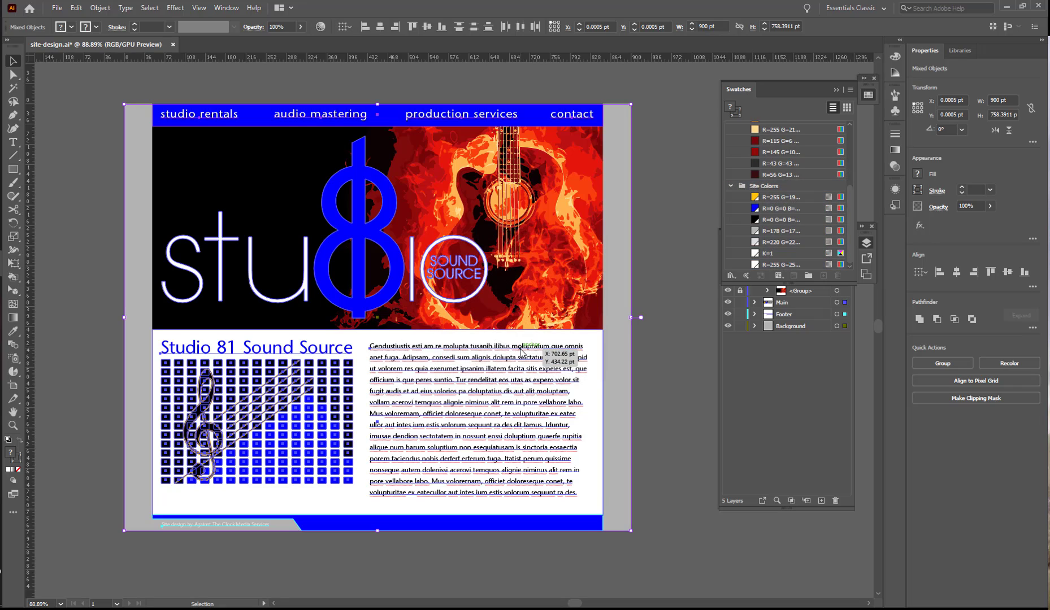
Step: Open the Site Colors group in Recolor Artwork and move the dialog so the page's upper part is uncovered
{"action": "scroll", "coordinate": [780, 139], "scroll_direction": "up", "scroll_amount": 2}
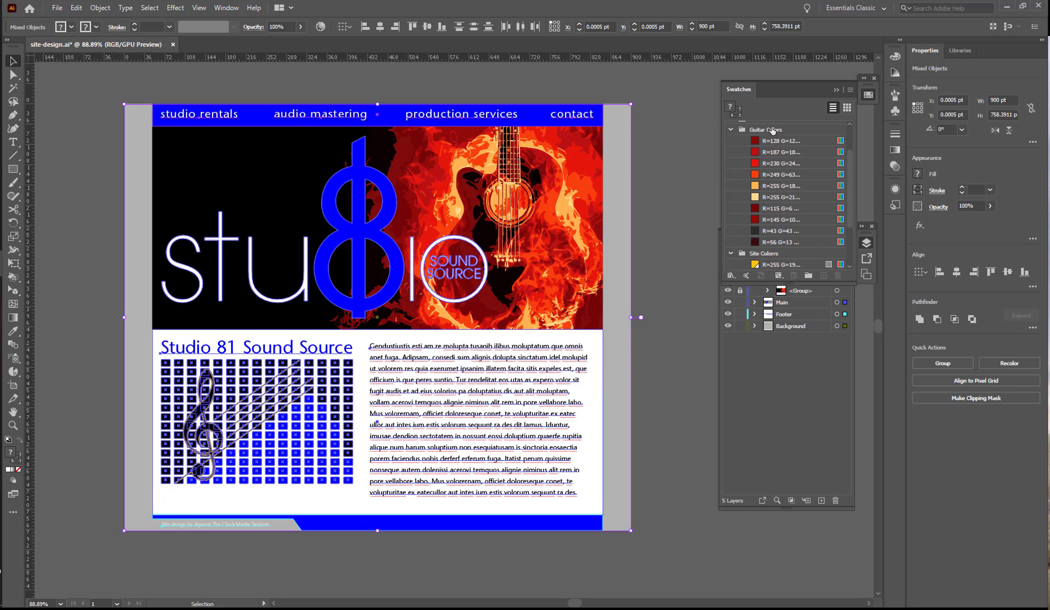
{"action": "scroll", "coordinate": [775, 199], "scroll_direction": "down", "scroll_amount": 1}
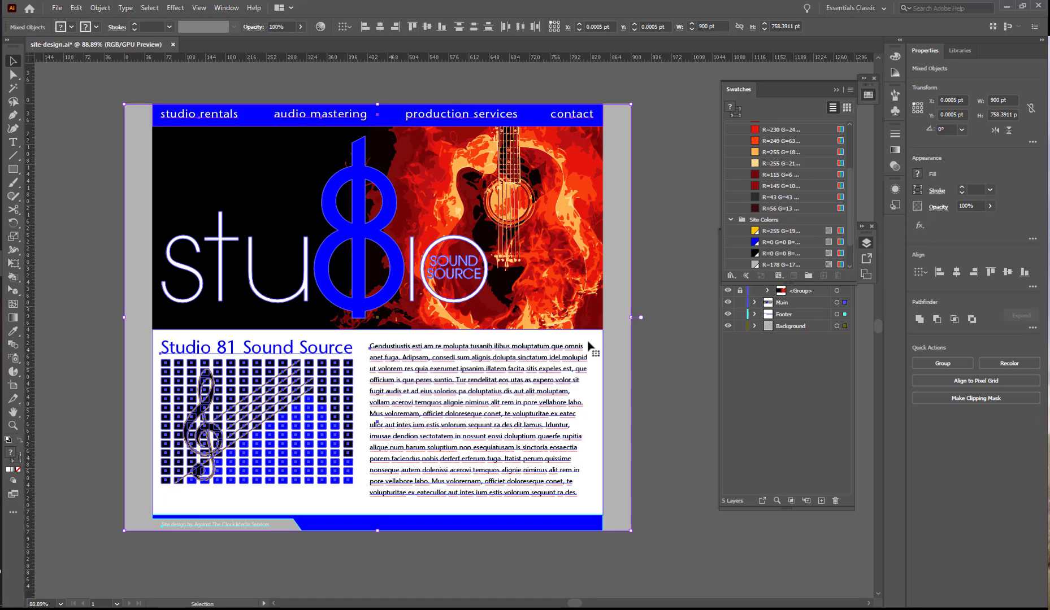
{"action": "left_click", "coordinate": [774, 220]}
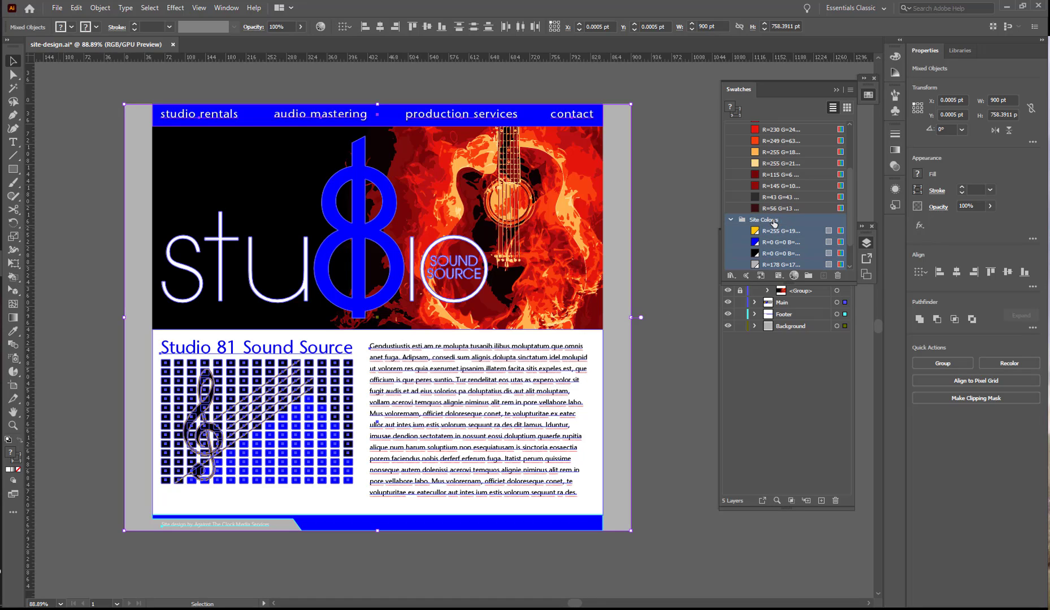
{"action": "left_click", "coordinate": [794, 276]}
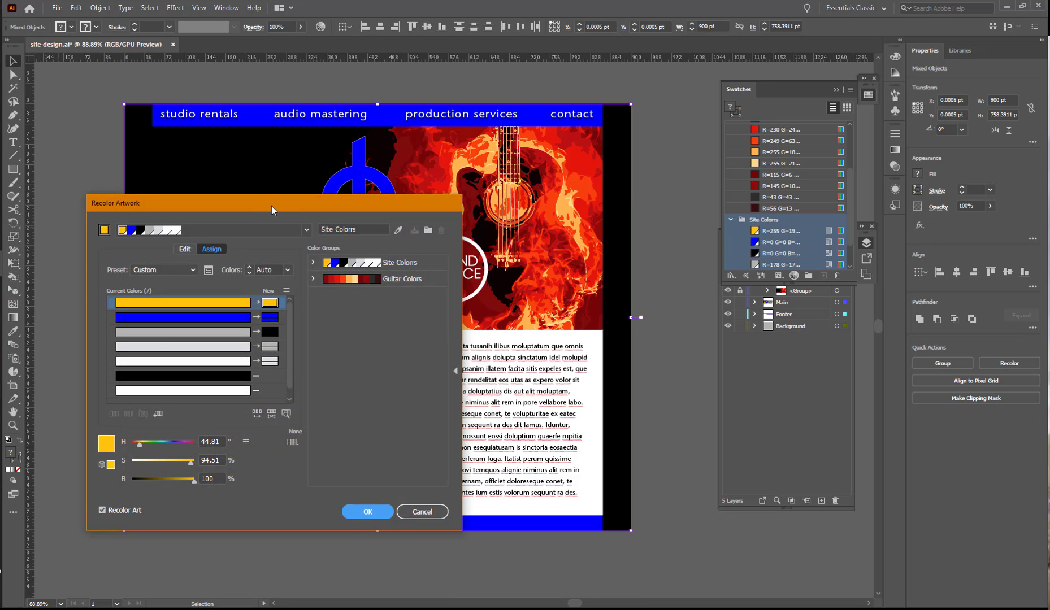
{"action": "left_click_drag", "start_coordinate": [272, 210], "coordinate": [508, 244]}
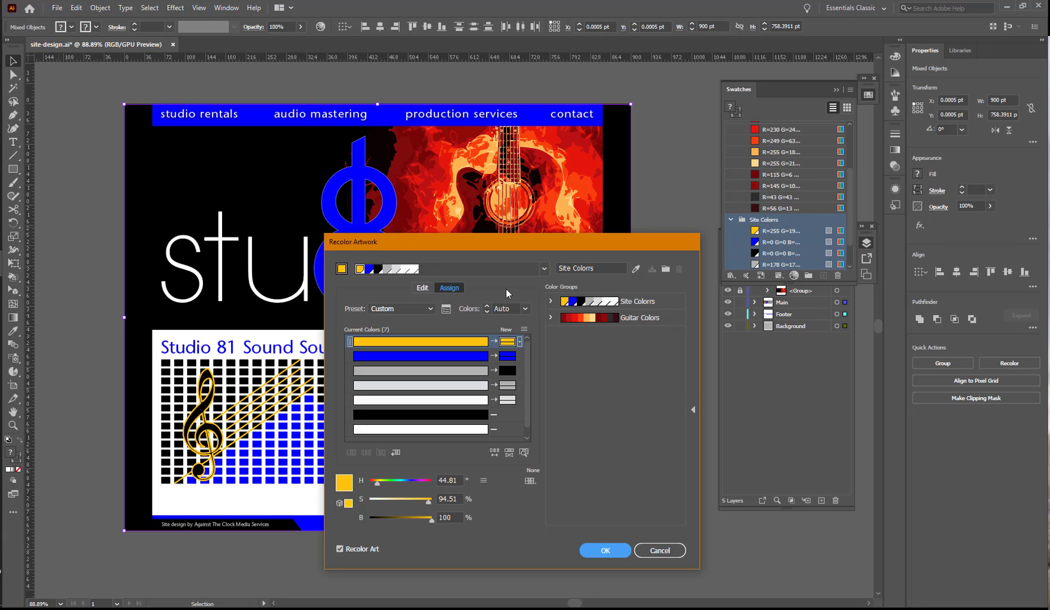
Step: Move the mid-gray, light gray and near-white current colors into the unassigned black row, excluding them from recoloring
{"action": "left_click", "coordinate": [398, 373]}
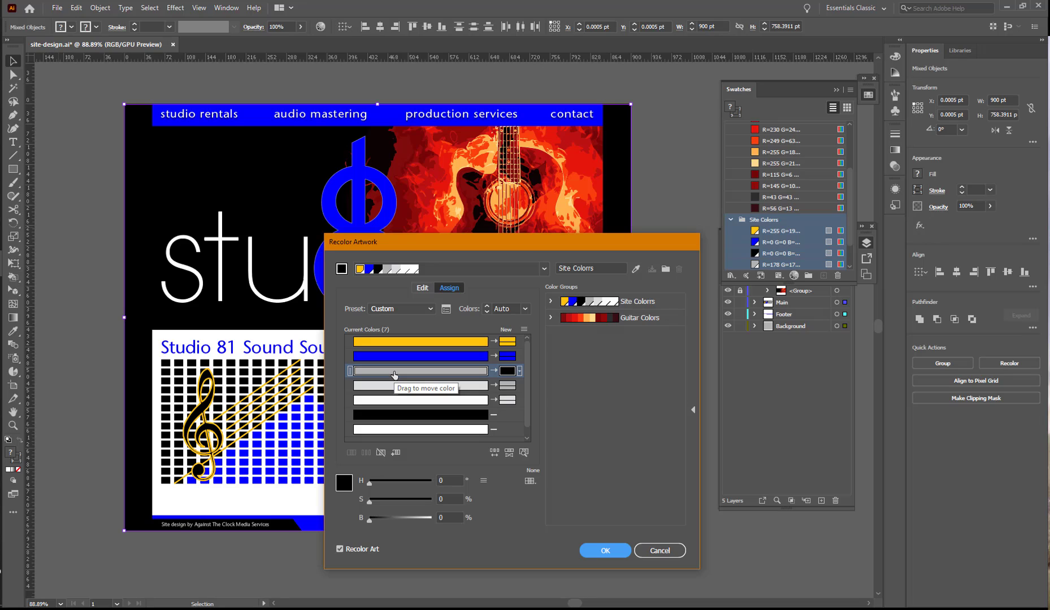
{"action": "left_click_drag", "start_coordinate": [378, 375], "coordinate": [363, 417]}
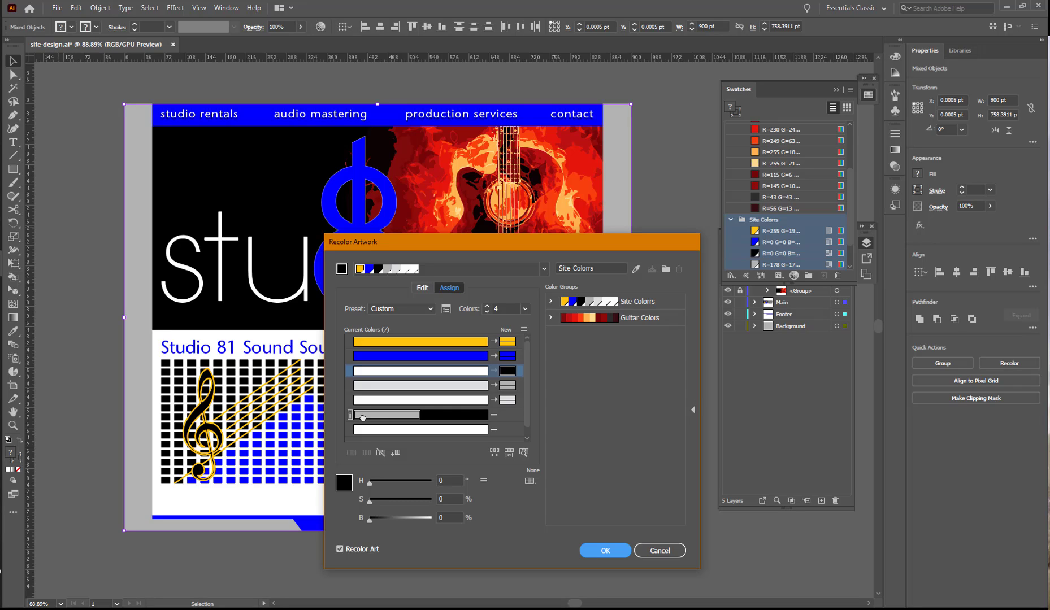
{"action": "left_click", "coordinate": [389, 385]}
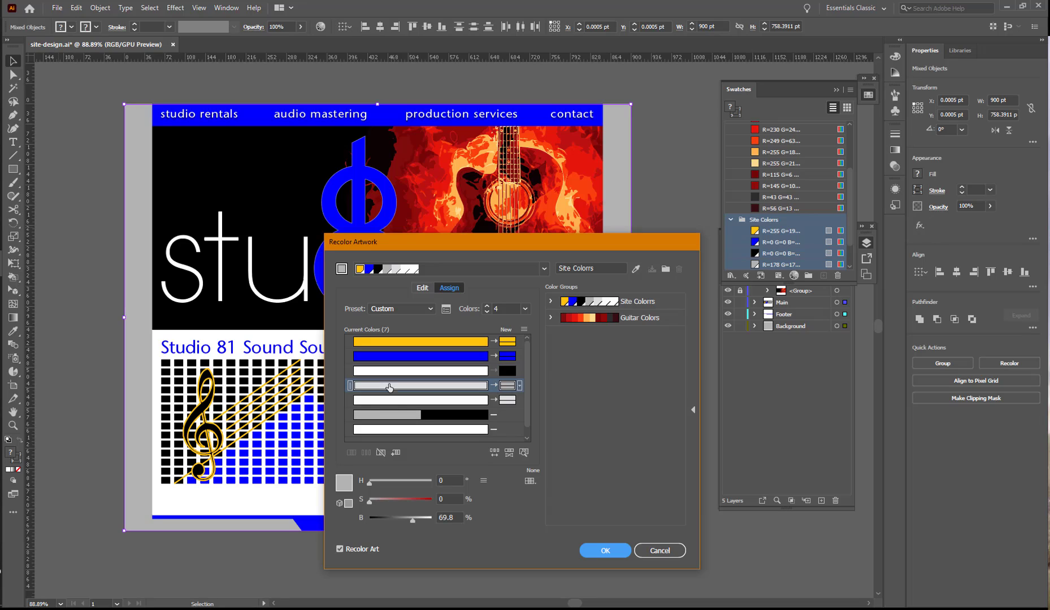
{"action": "left_click_drag", "start_coordinate": [422, 385], "coordinate": [423, 415]}
{"action": "left_click", "coordinate": [428, 401]}
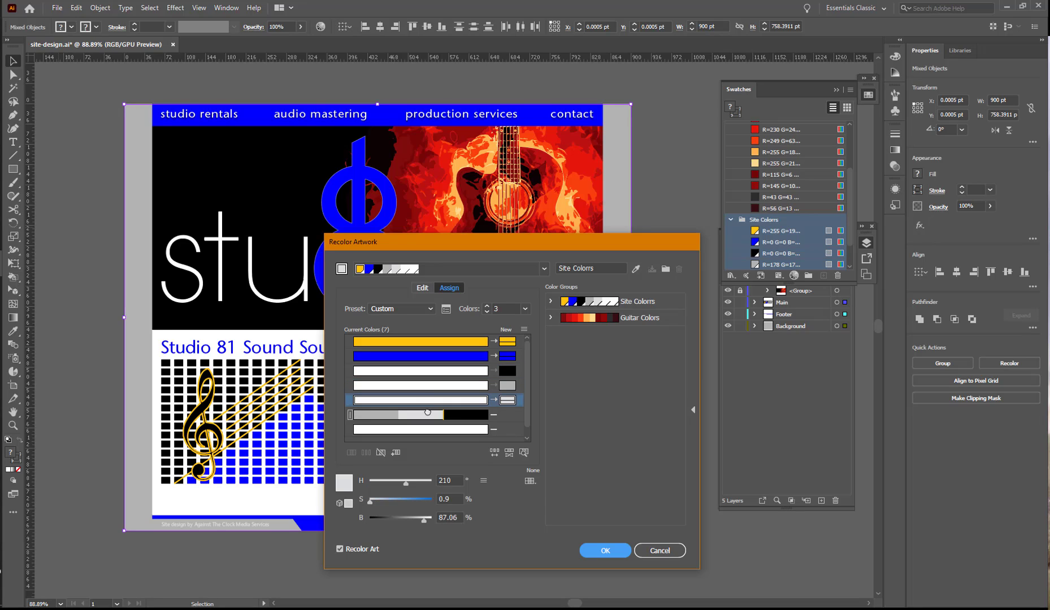
{"action": "left_click_drag", "start_coordinate": [442, 419], "coordinate": [442, 418]}
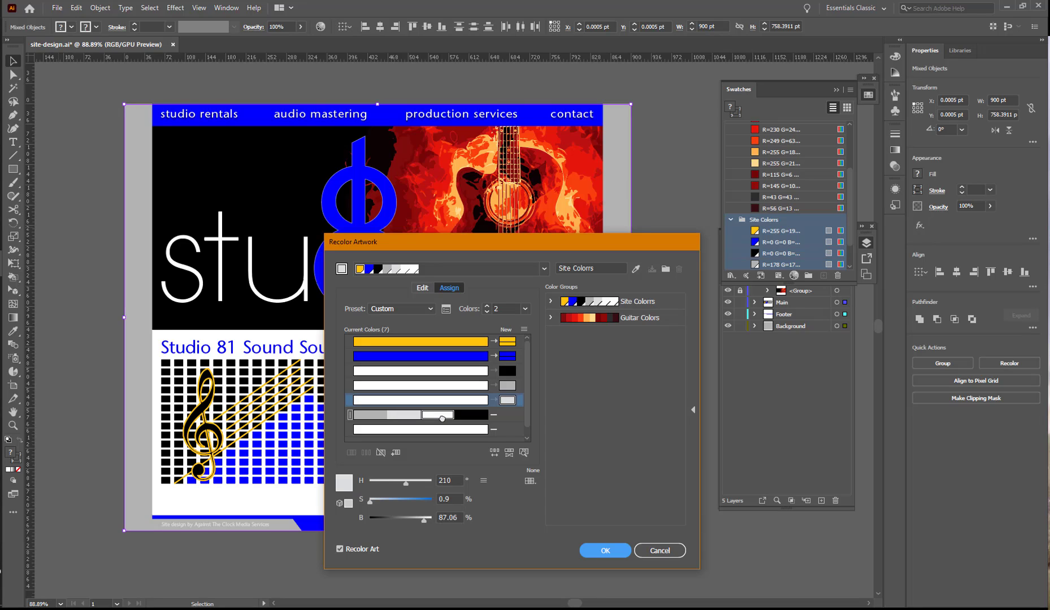
Step: Show the Site Colors group on the editable color wheel, unlink the harmony colors and select the blue marker
{"action": "left_click", "coordinate": [423, 289]}
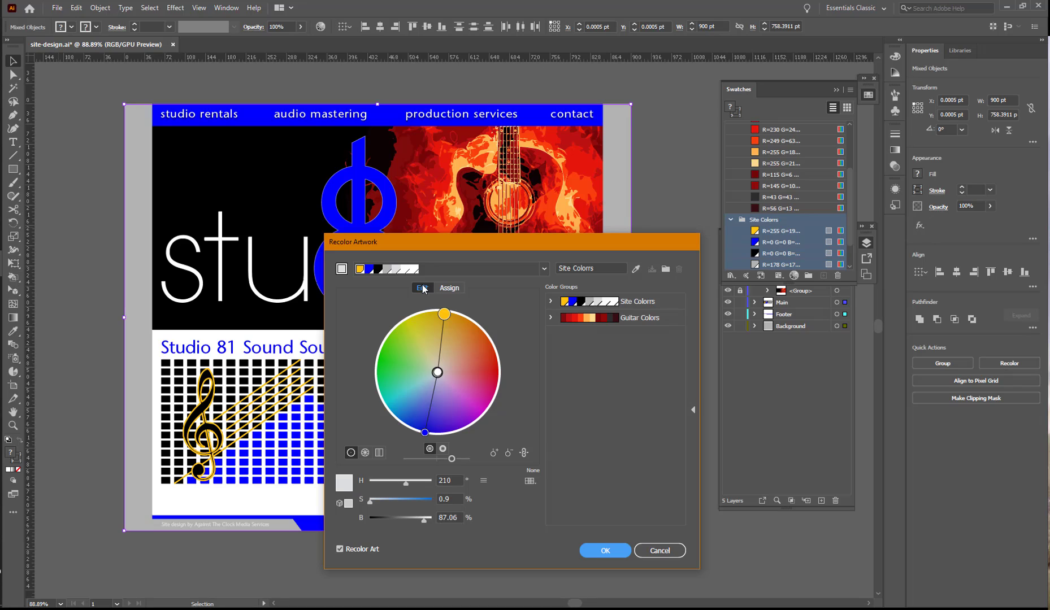
{"action": "left_click", "coordinate": [556, 302]}
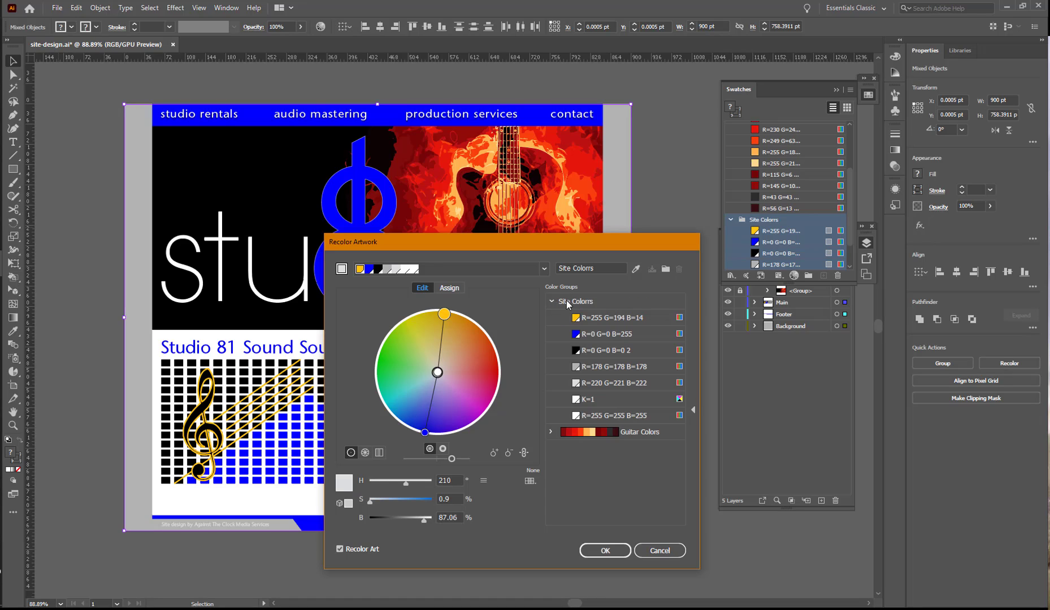
{"action": "left_click", "coordinate": [569, 304]}
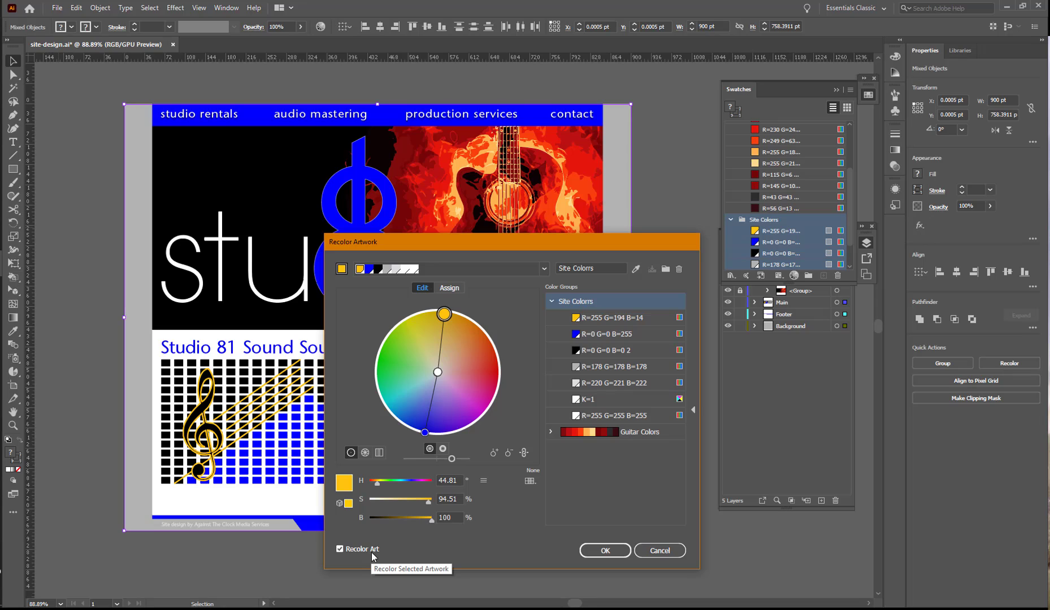
{"action": "left_click", "coordinate": [524, 452]}
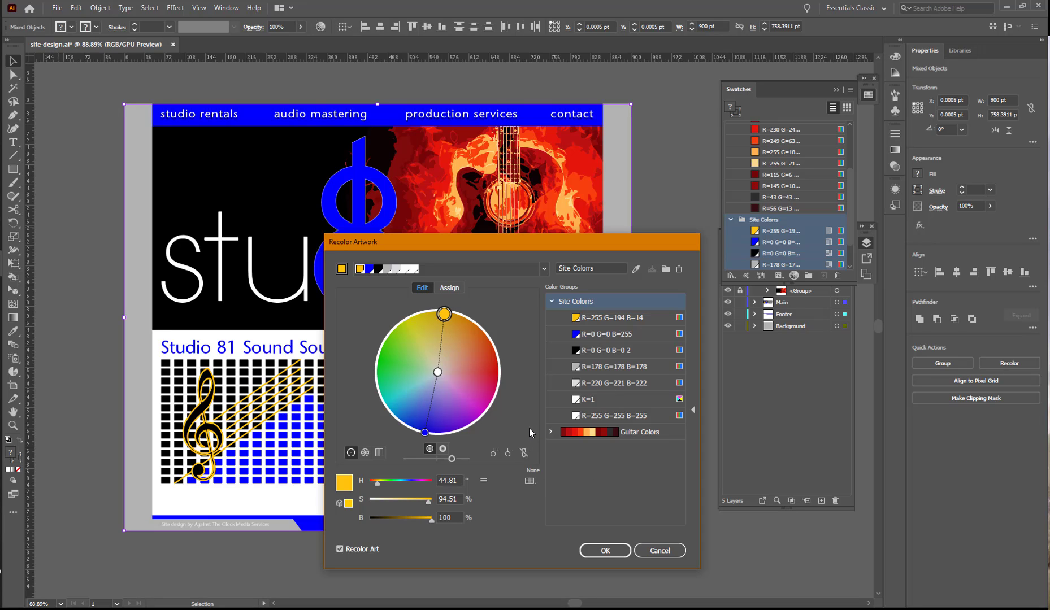
{"action": "left_click", "coordinate": [425, 433]}
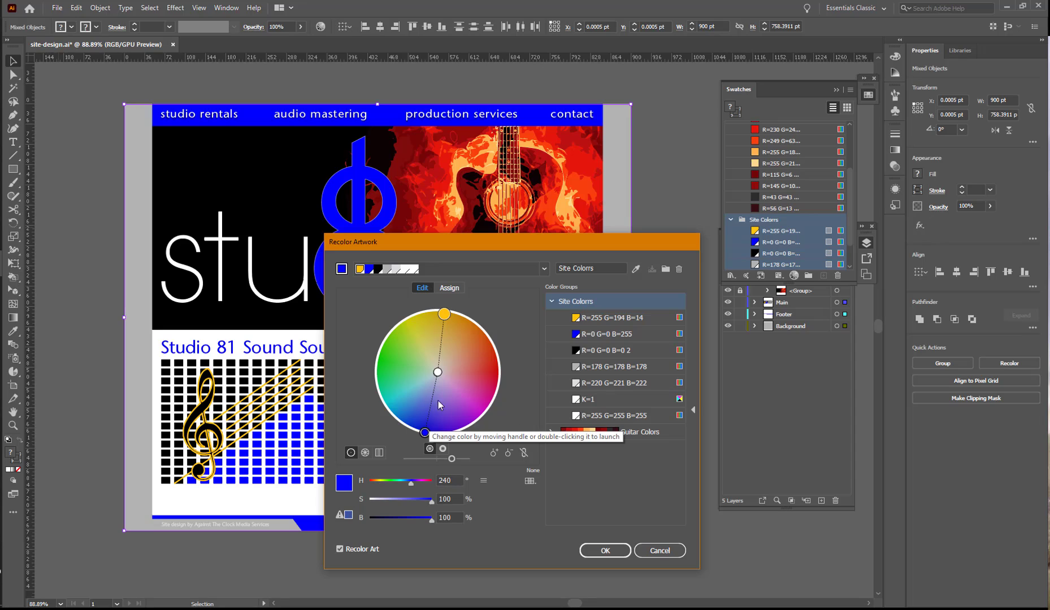
{"action": "left_click_drag", "start_coordinate": [425, 433], "coordinate": [423, 430]}
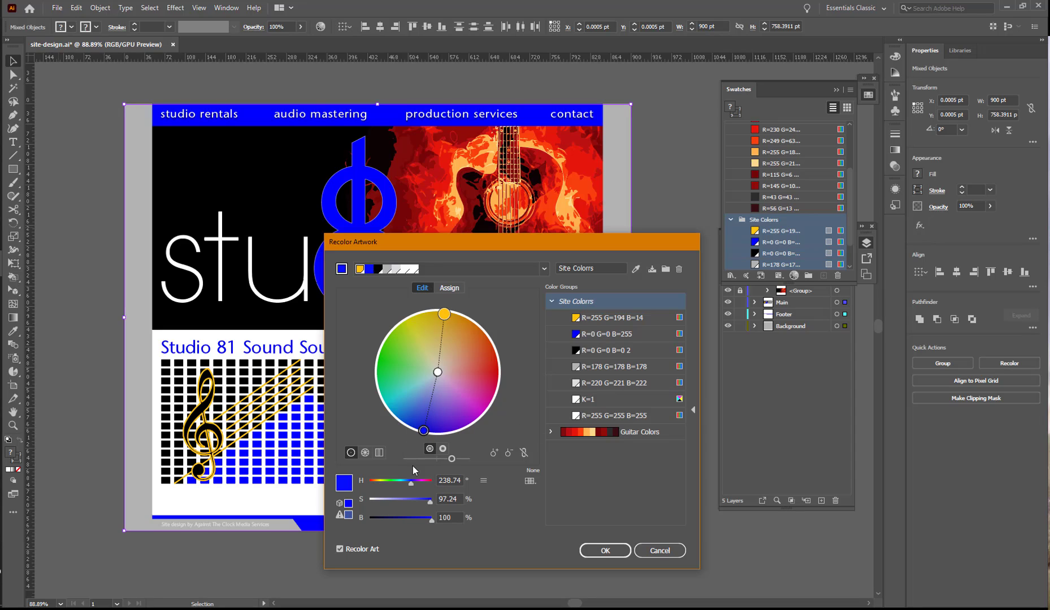
{"action": "left_click_drag", "start_coordinate": [440, 479], "coordinate": [457, 481]}
{"action": "type", "text": "166"}
Step: Switch the color sliders to RGB and change the blue site color to R 166, G 29, B 22
{"action": "left_click", "coordinate": [483, 480]}
{"action": "left_click", "coordinate": [497, 493]}
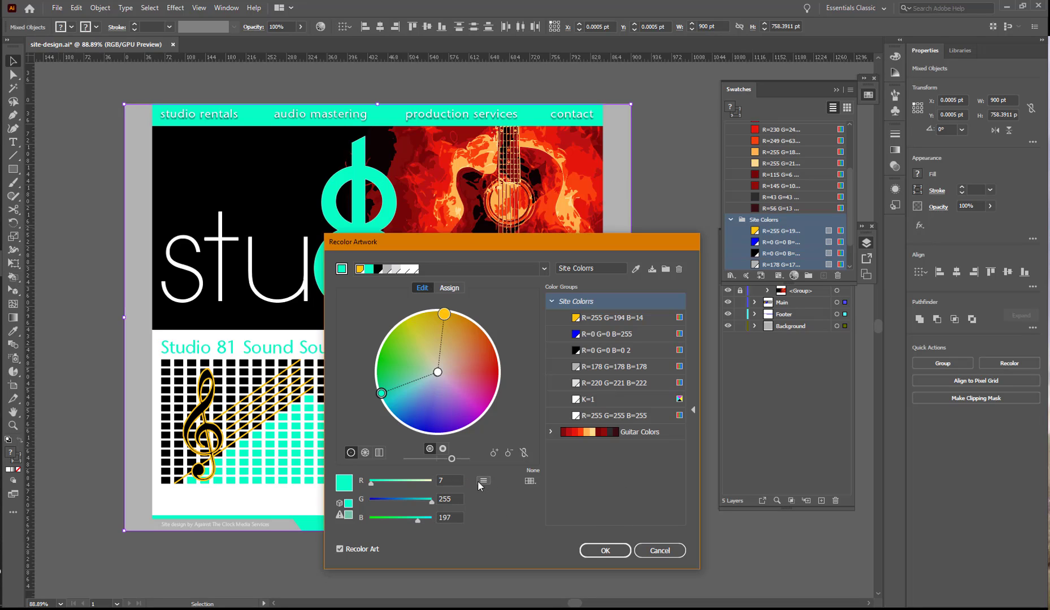
{"action": "left_click", "coordinate": [449, 480]}
{"action": "type", "text": "166"}
{"action": "left_click", "coordinate": [455, 499]}
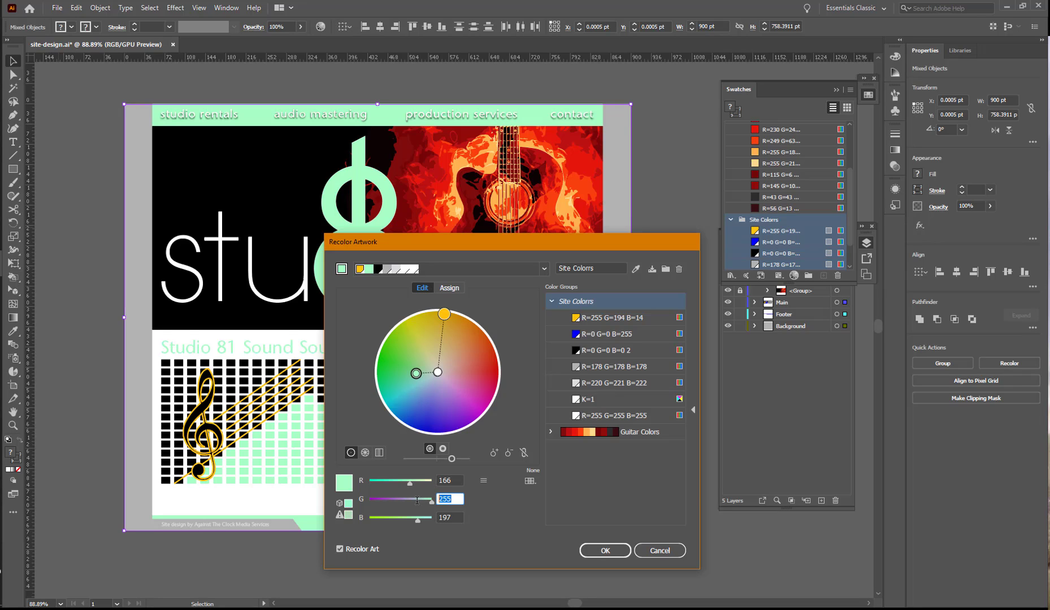
{"action": "type", "text": "29"}
{"action": "left_click", "coordinate": [456, 516]}
{"action": "type", "text": "22"}
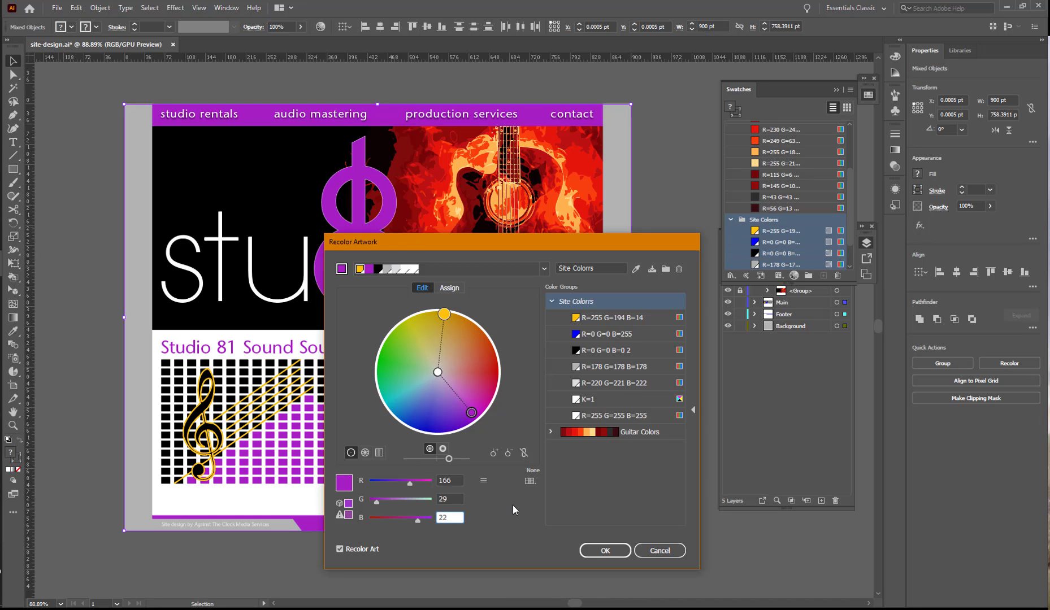
{"action": "key", "text": "Tab"}
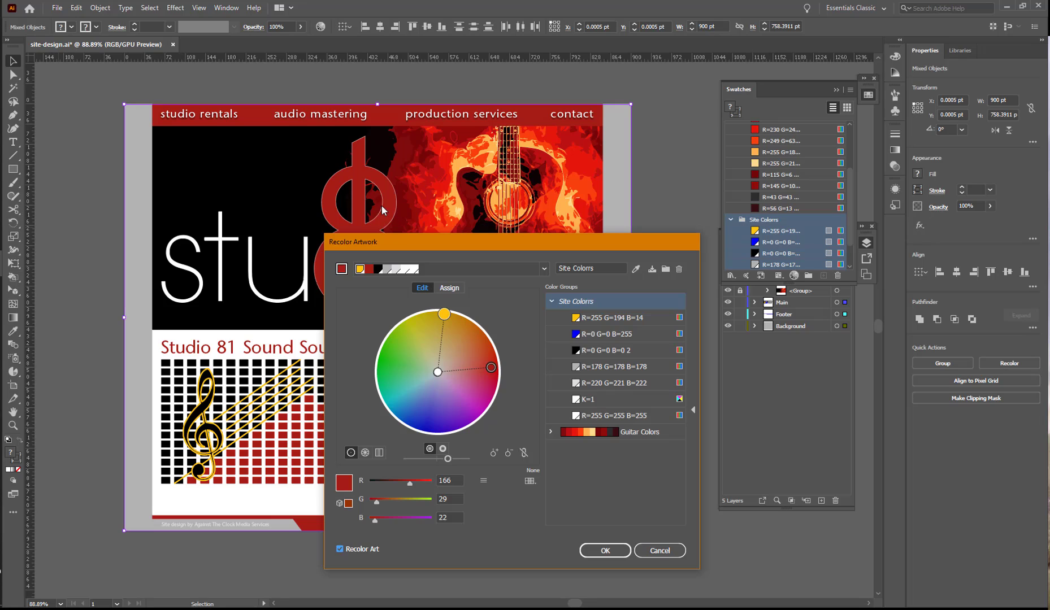
Step: Apply the recolor, saving the changes to the Site Colors swatch group, and deselect the artwork
{"action": "left_click", "coordinate": [608, 551]}
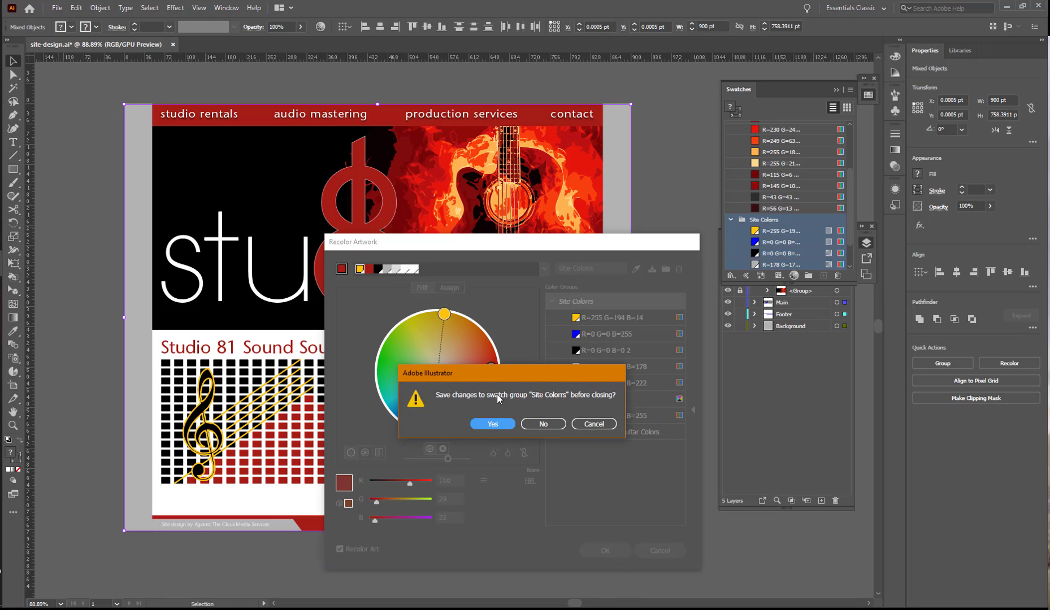
{"action": "left_click", "coordinate": [493, 424]}
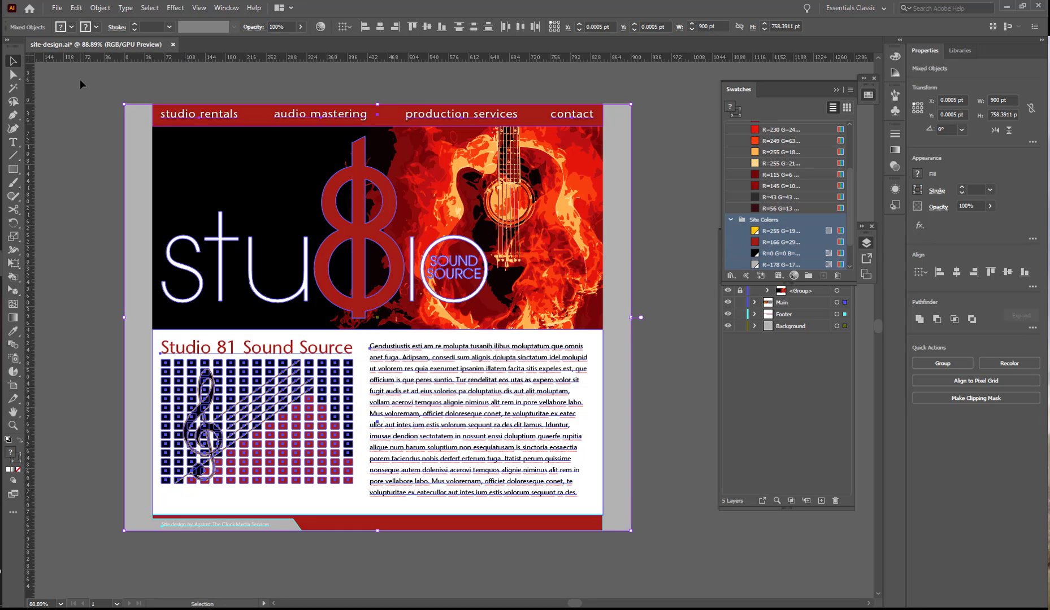
{"action": "left_click", "coordinate": [334, 91]}
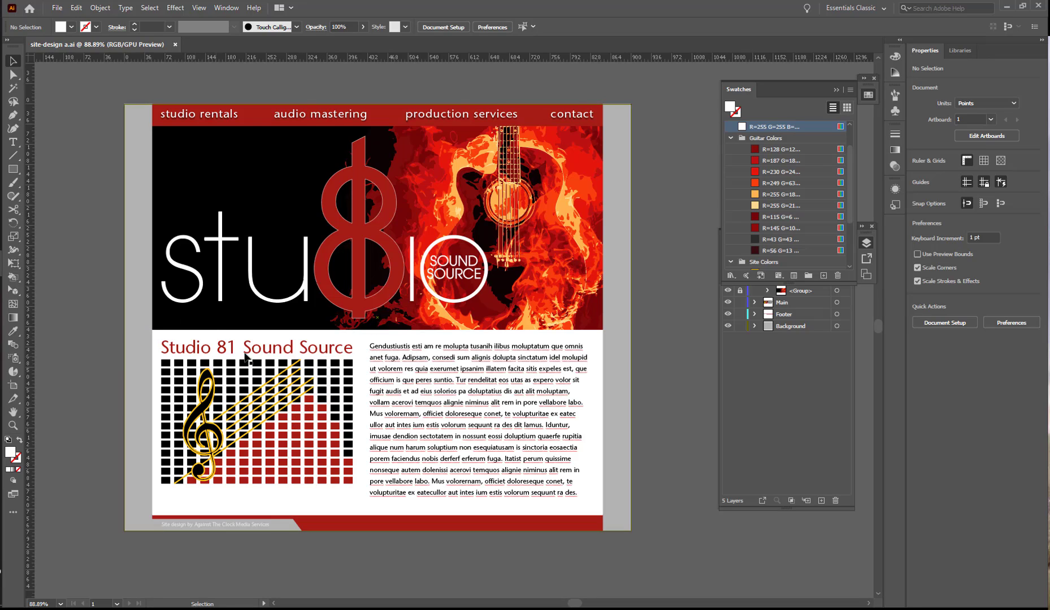
Step: Isolate the treble clef and squares graphic group below the Studio 81 Sound Source heading
{"action": "double_click", "coordinate": [286, 406]}
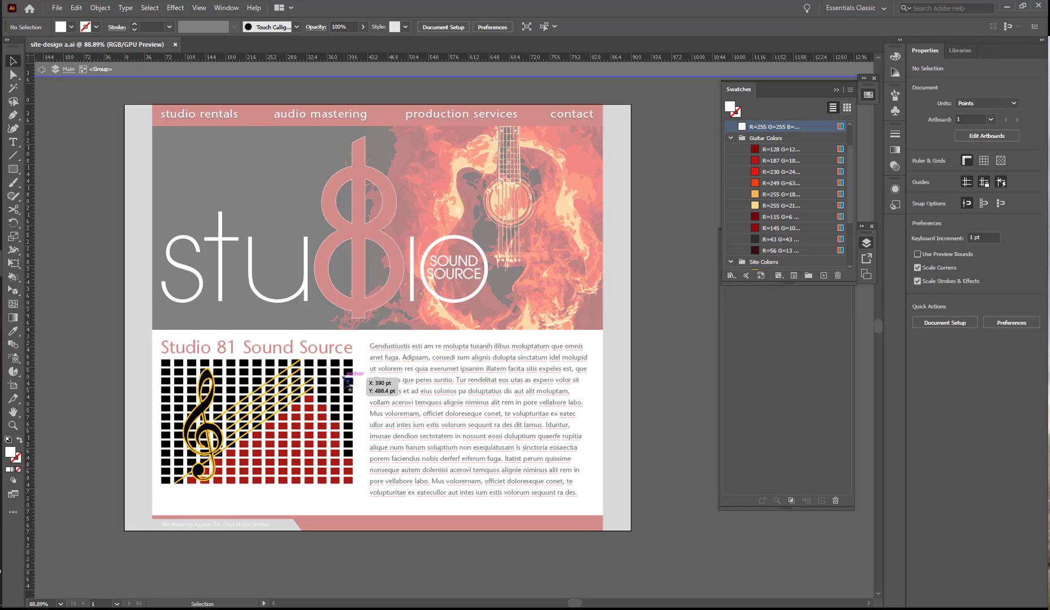
{"action": "left_click", "coordinate": [334, 382], "text": "ctrl"}
{"action": "left_click", "coordinate": [386, 340], "text": "ctrl"}
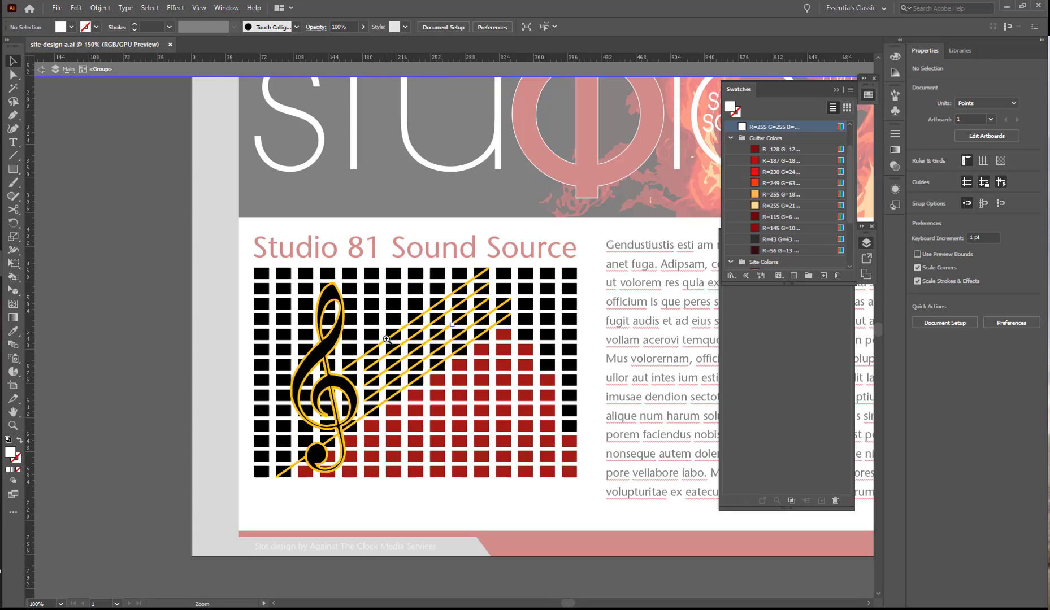
{"action": "left_click", "coordinate": [507, 344], "text": "ctrl"}
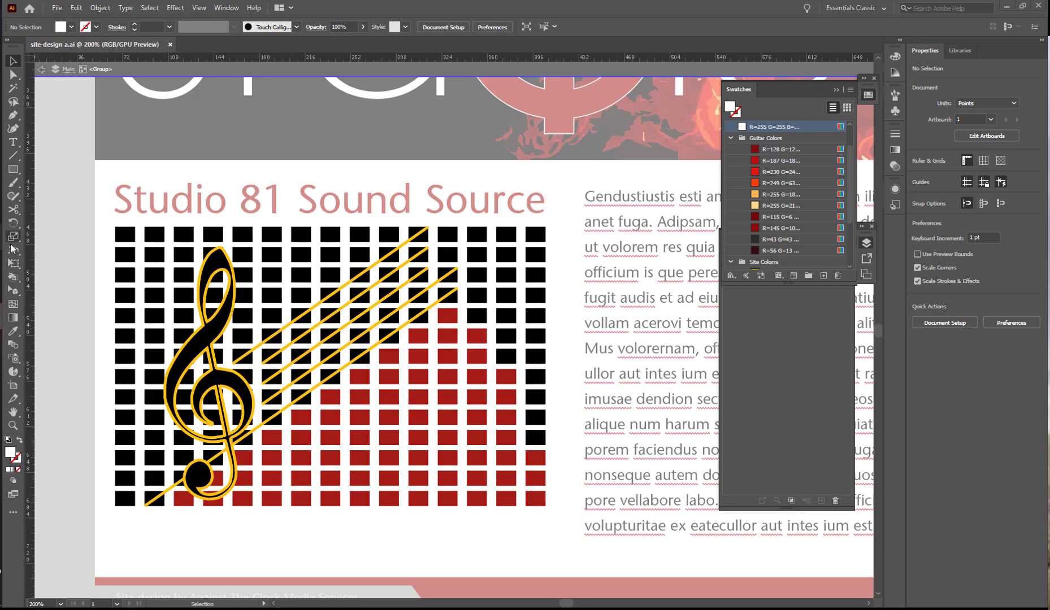
Step: Set up the Live Paint Bucket tool with the dark red R=166 swatch from the Site Colors group as its fill
{"action": "left_click", "coordinate": [13, 278]}
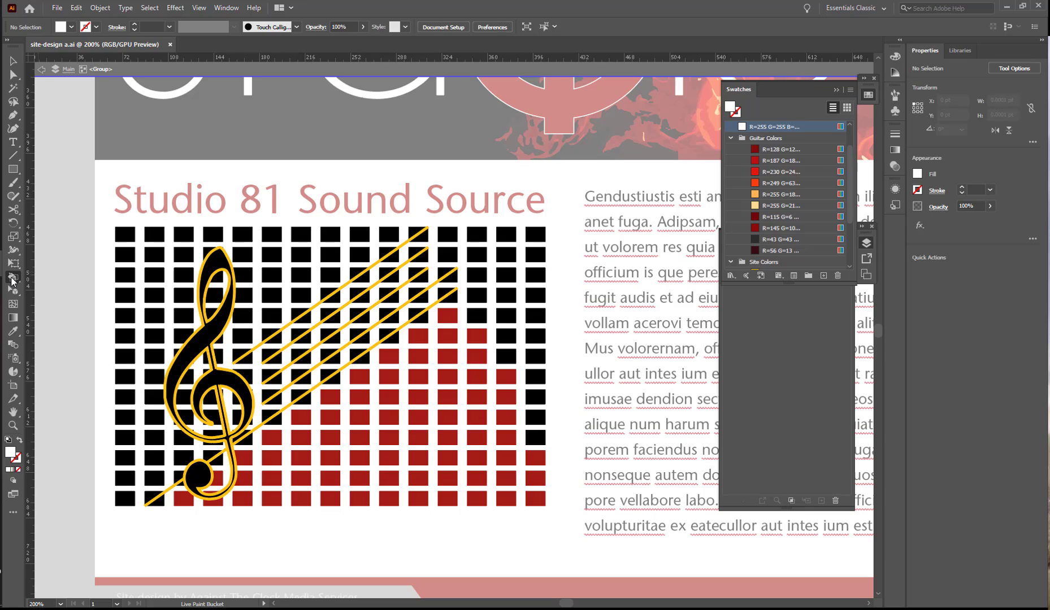
{"action": "scroll", "coordinate": [746, 201], "scroll_direction": "down", "scroll_amount": 3}
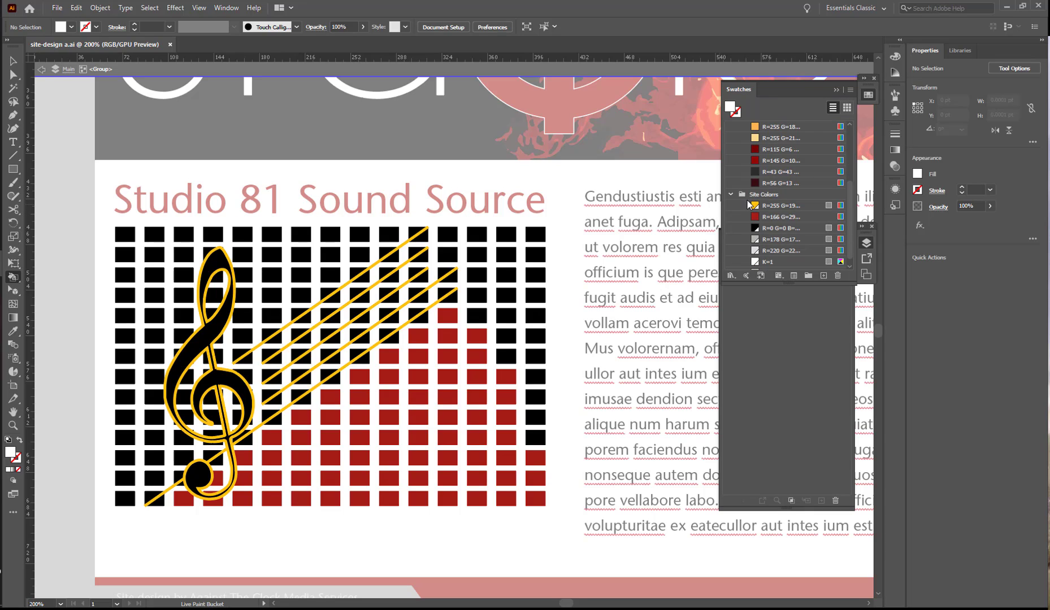
{"action": "left_click", "coordinate": [767, 208]}
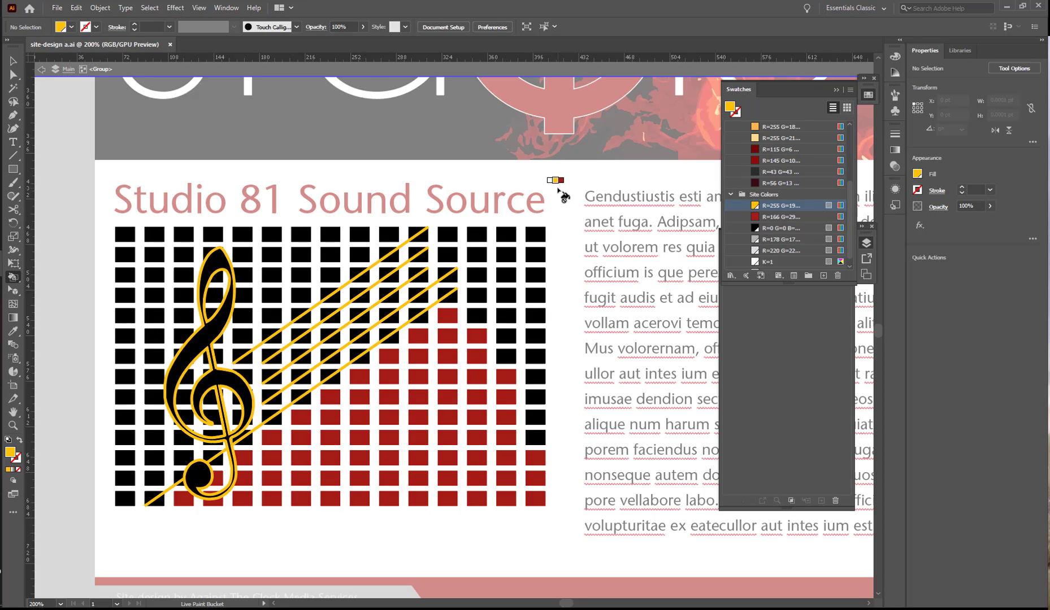
{"action": "key", "text": "Right"}
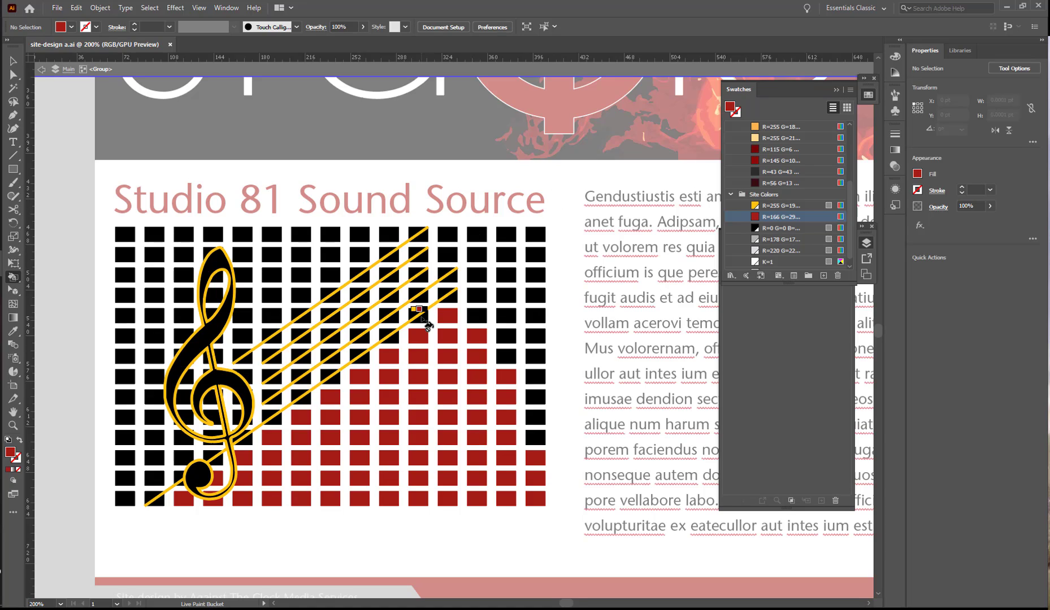
{"action": "key", "text": "ctrl+plus"}
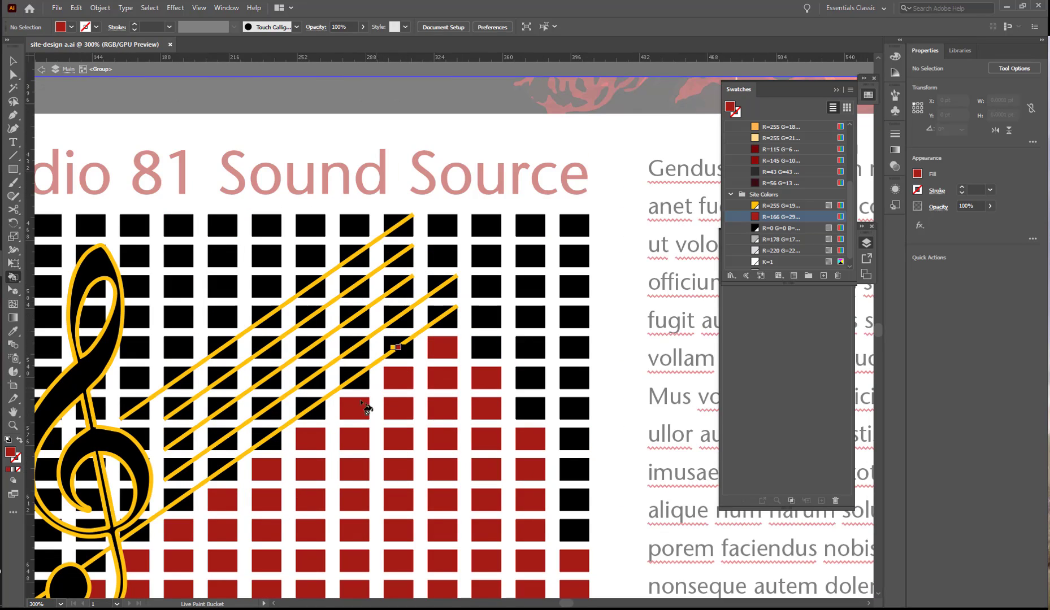
{"action": "scroll", "coordinate": [201, 501], "scroll_direction": "down", "scroll_amount": 1}
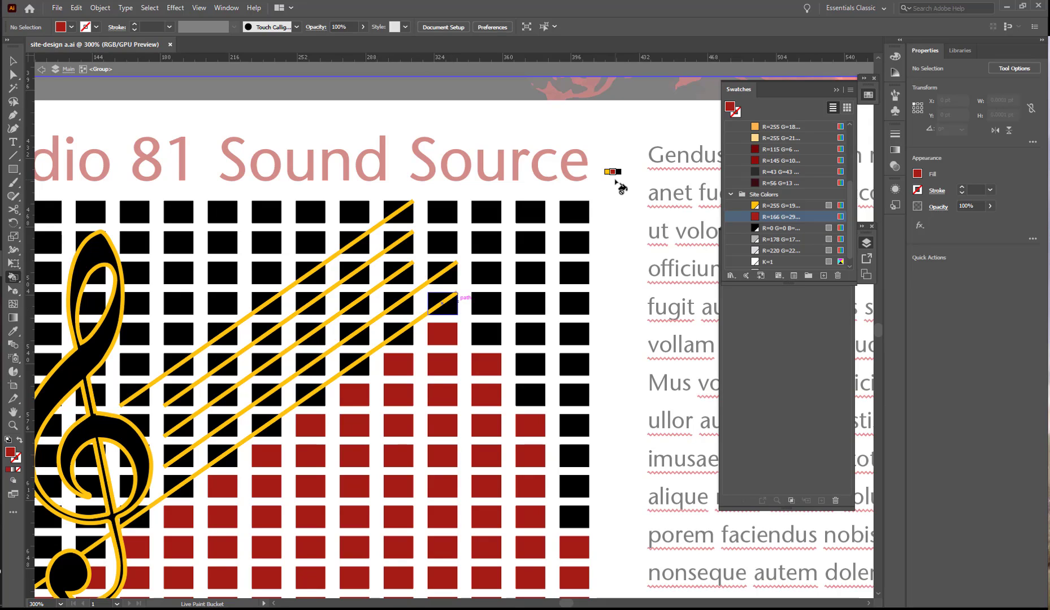
{"action": "key", "text": "v"}
{"action": "key", "text": "k"}
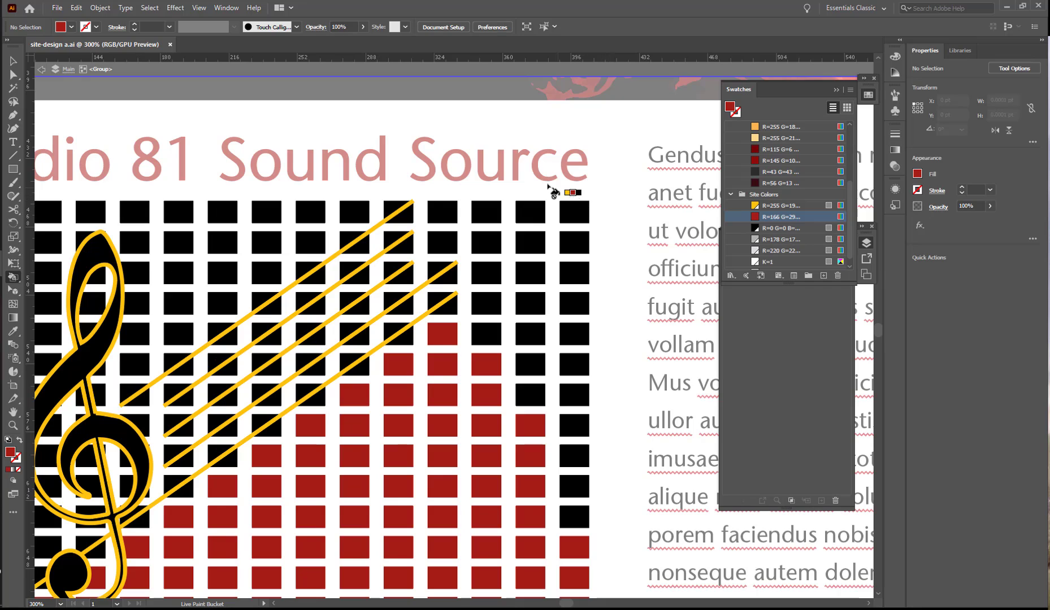
Step: Select all artwork in the isolated group and convert it to a Live Paint group with the Live Paint Bucket
{"action": "key", "text": "v"}
{"action": "left_click", "coordinate": [150, 8]}
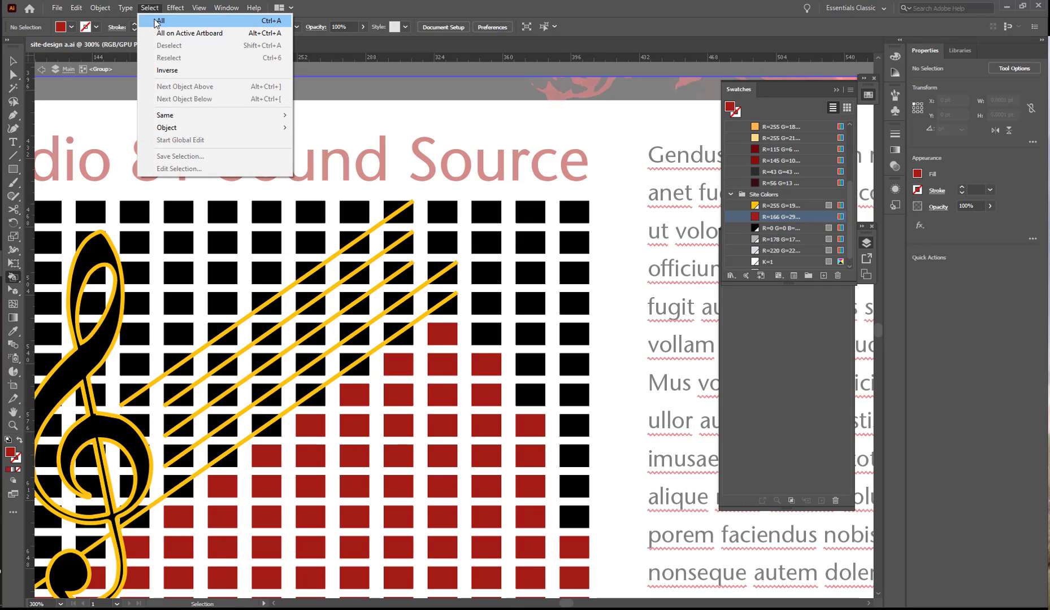
{"action": "left_click", "coordinate": [156, 21]}
{"action": "key", "text": "k"}
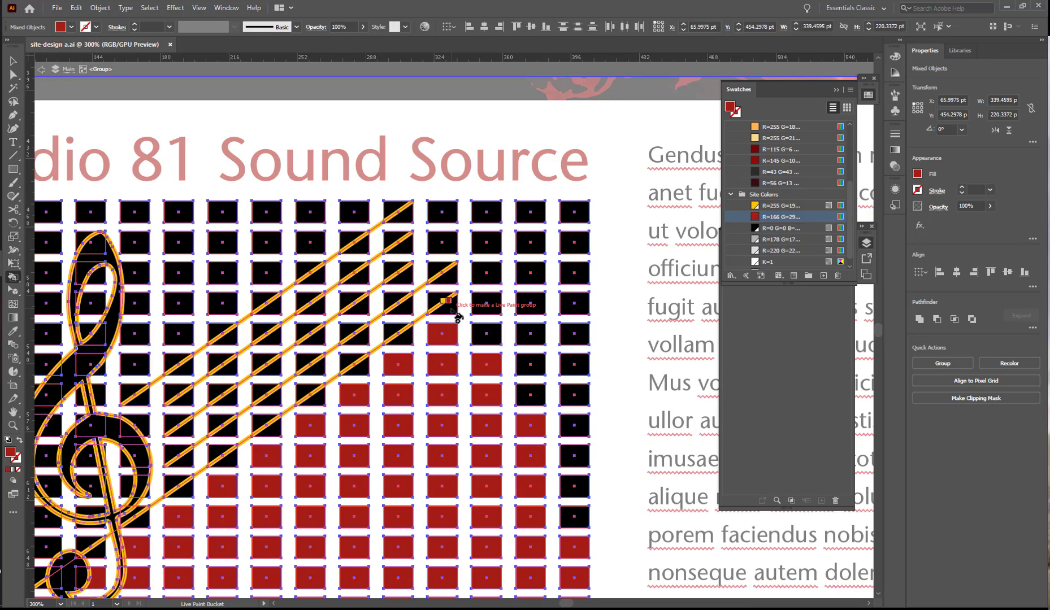
{"action": "left_click", "coordinate": [455, 316]}
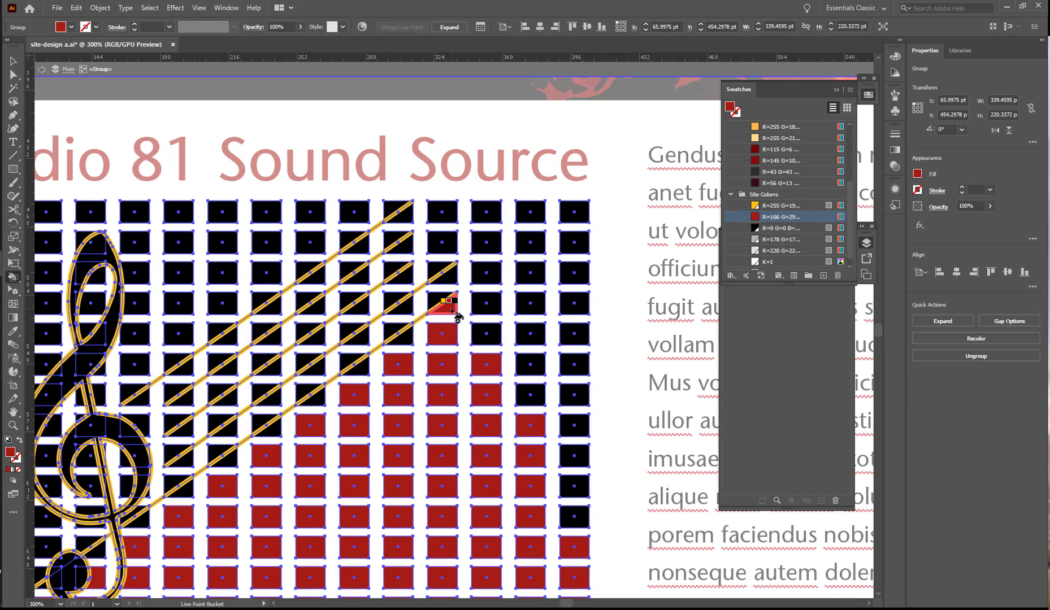
Step: Fill the remaining partial squares below the lowest diagonal staff line with dark red, down to its lower-left end
{"action": "left_click", "coordinate": [402, 342]}
{"action": "left_click", "coordinate": [362, 371]}
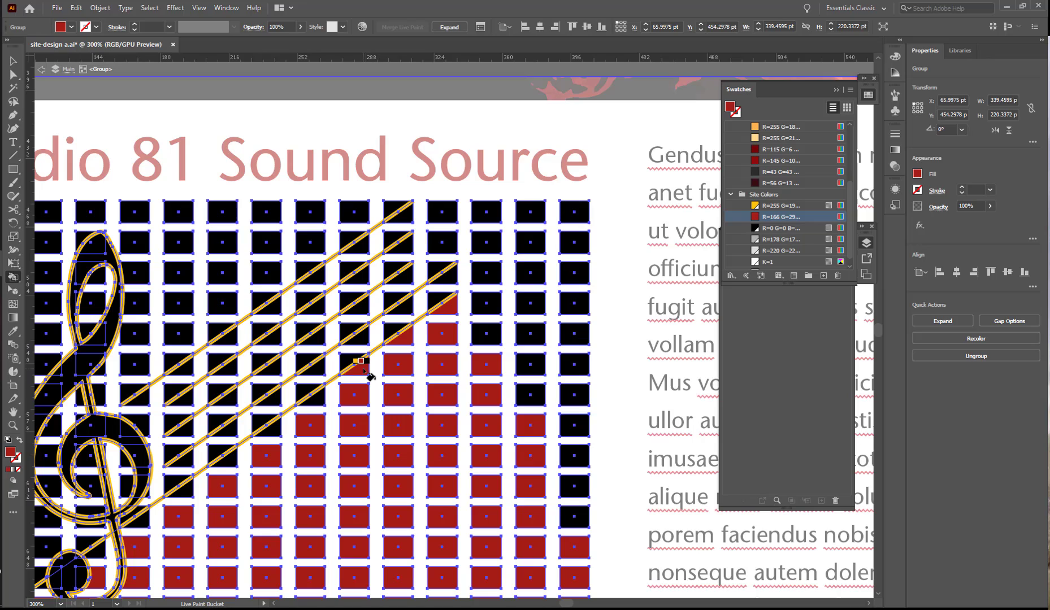
{"action": "left_click", "coordinate": [318, 399]}
{"action": "left_click", "coordinate": [281, 428]}
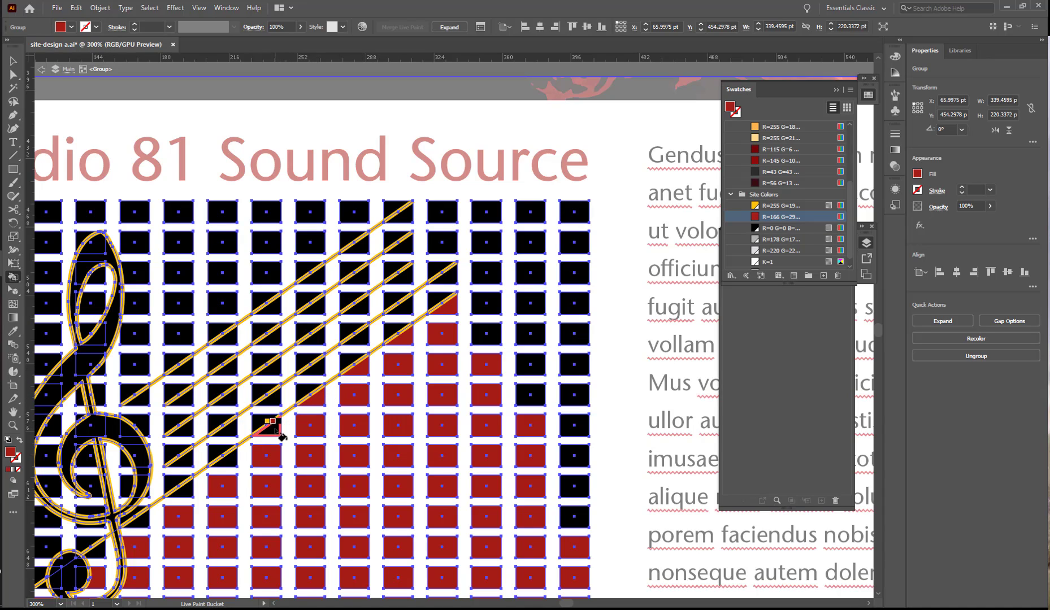
{"action": "left_click", "coordinate": [229, 463]}
{"action": "left_click", "coordinate": [187, 486]}
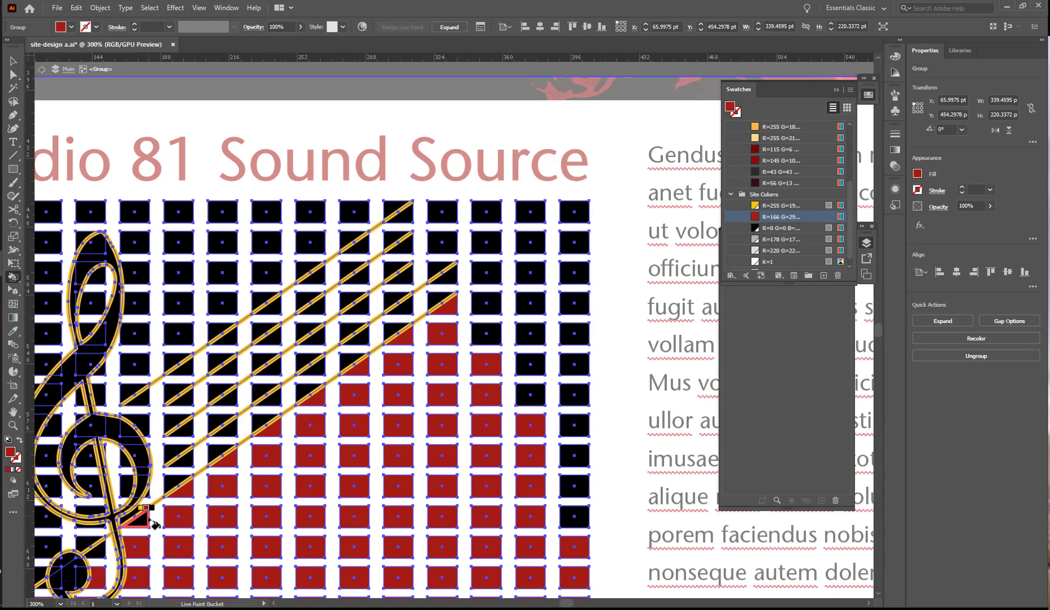
{"action": "left_click", "coordinate": [144, 526]}
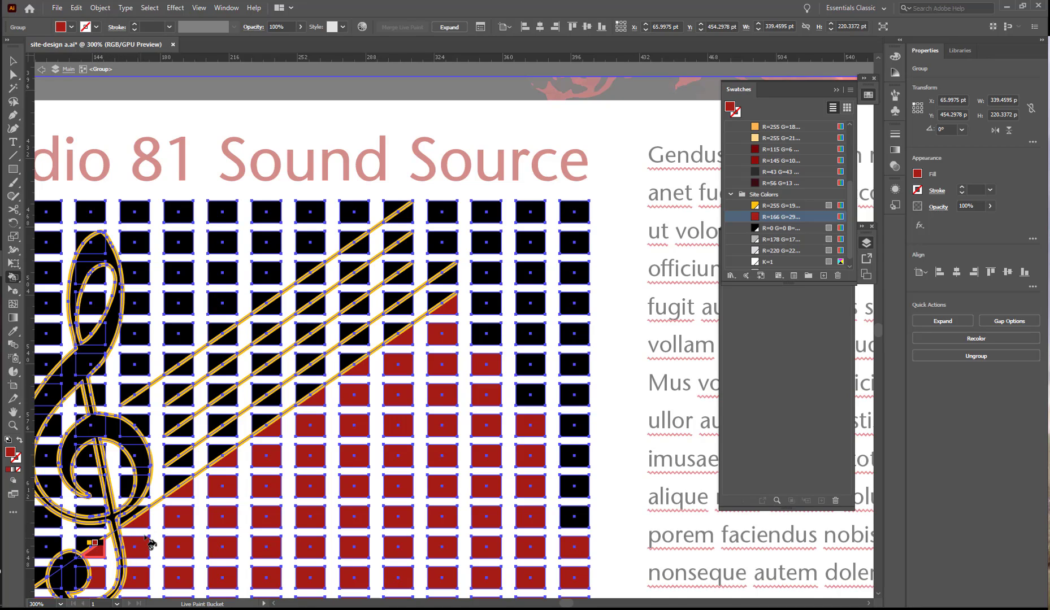
{"action": "scroll", "coordinate": [194, 511], "scroll_direction": "down", "scroll_amount": 1}
{"action": "scroll", "coordinate": [192, 508], "scroll_direction": "down", "scroll_amount": 1}
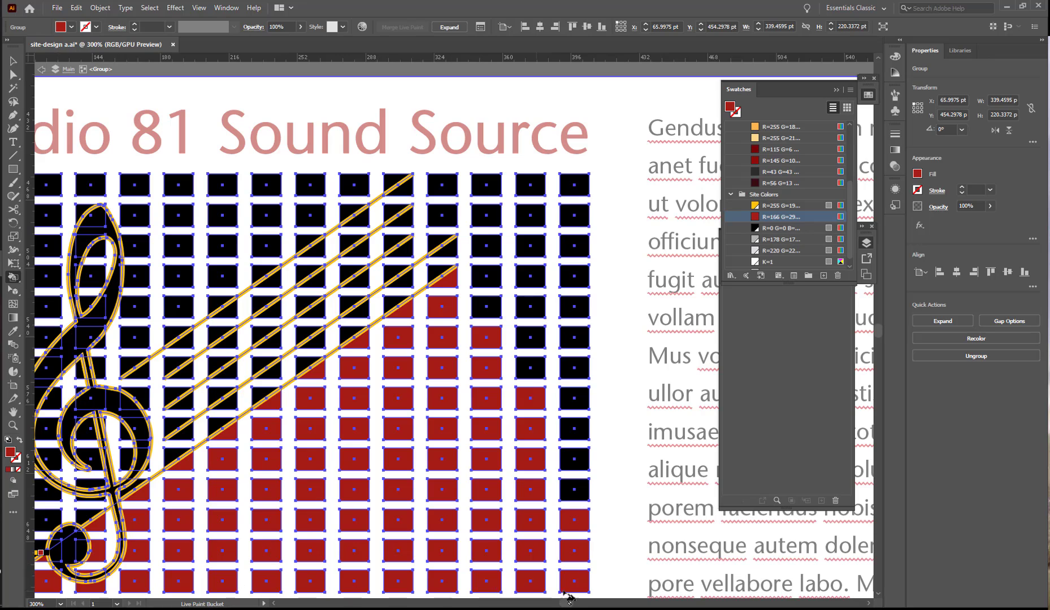
{"action": "key", "text": "space"}
{"action": "left_click_drag", "start_coordinate": [558, 390], "coordinate": [685, 340]}
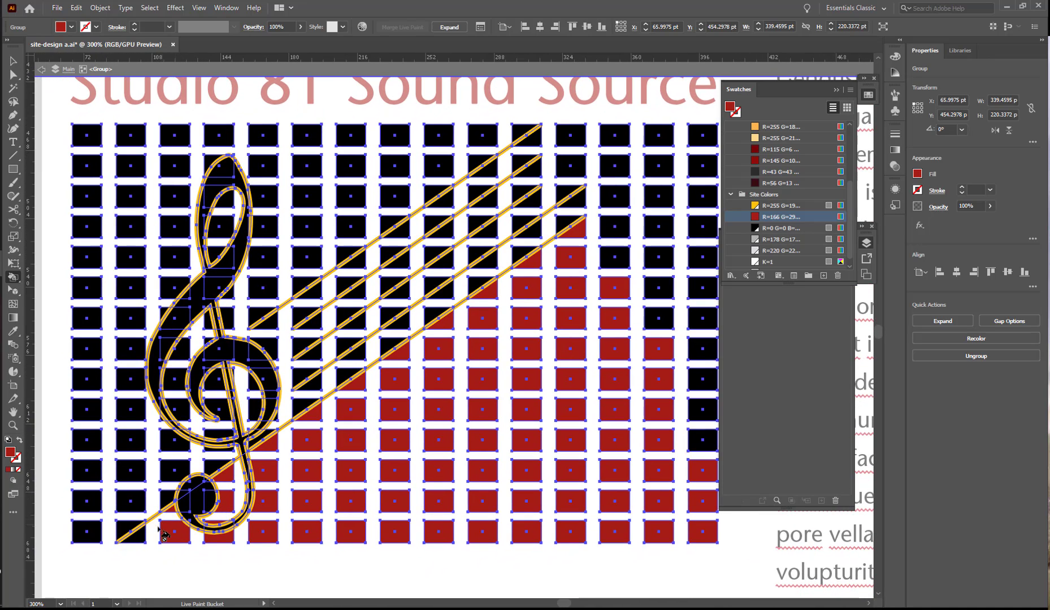
{"action": "left_click", "coordinate": [138, 537]}
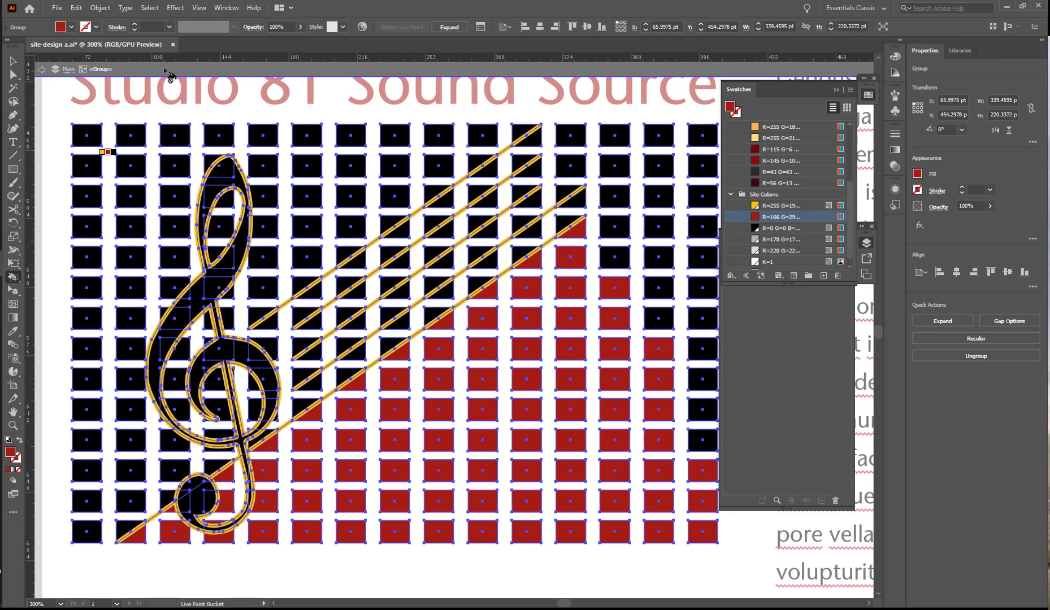
Step: Deselect the Live Paint group after finishing the red fills
{"action": "key", "text": "v"}
{"action": "left_click", "coordinate": [149, 7]}
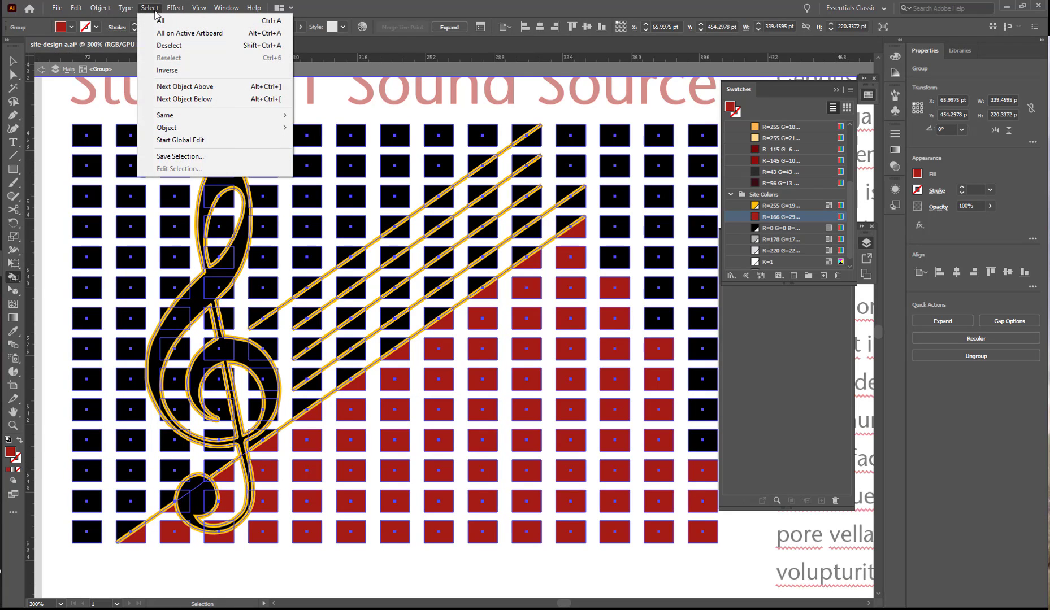
{"action": "left_click", "coordinate": [158, 46]}
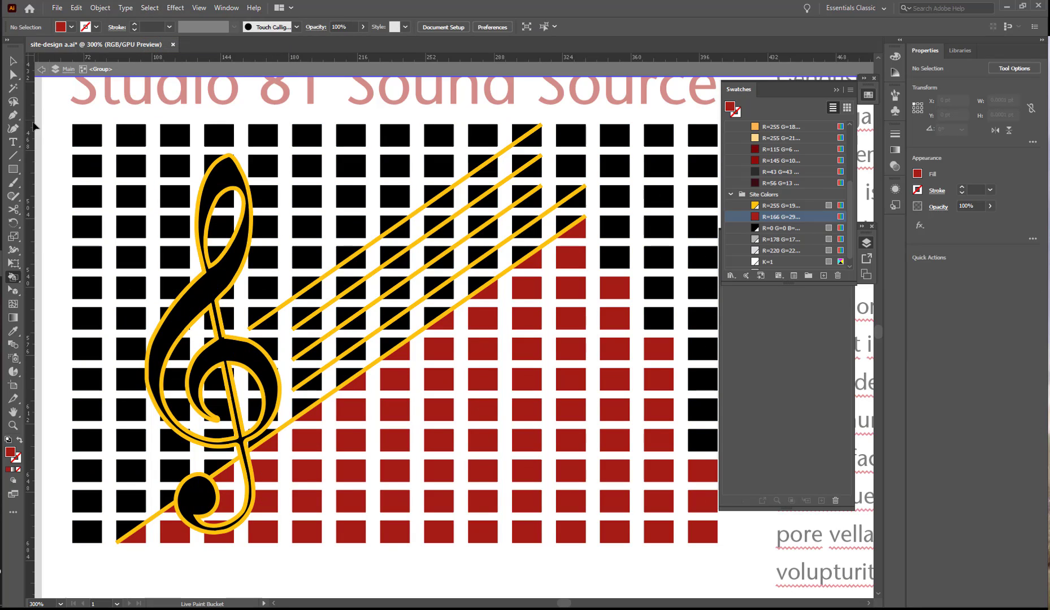
Step: Directly select the split-color square at the upper end of the lowest staff line, shift it slightly, and undo the move
{"action": "left_click", "coordinate": [14, 77]}
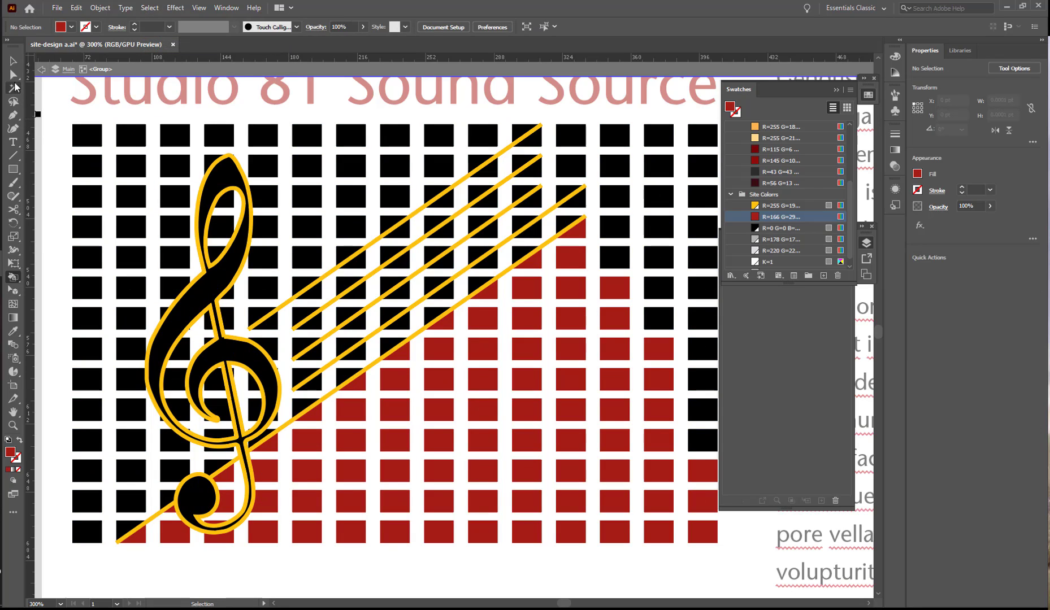
{"action": "left_click", "coordinate": [532, 266]}
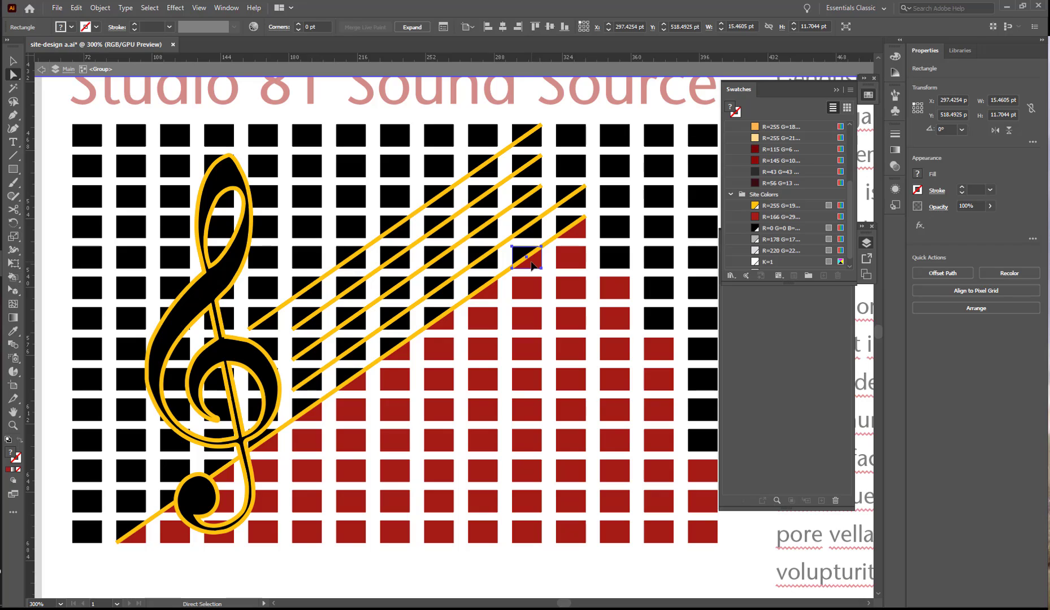
{"action": "left_click", "coordinate": [581, 231]}
{"action": "left_click_drag", "start_coordinate": [582, 233], "coordinate": [588, 240]}
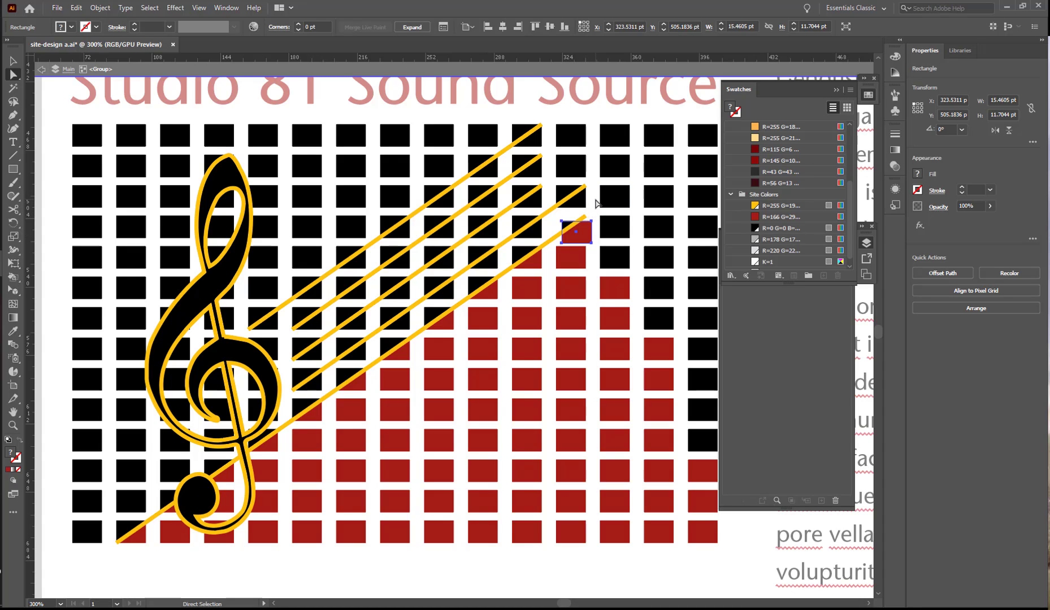
{"action": "key", "text": "v"}
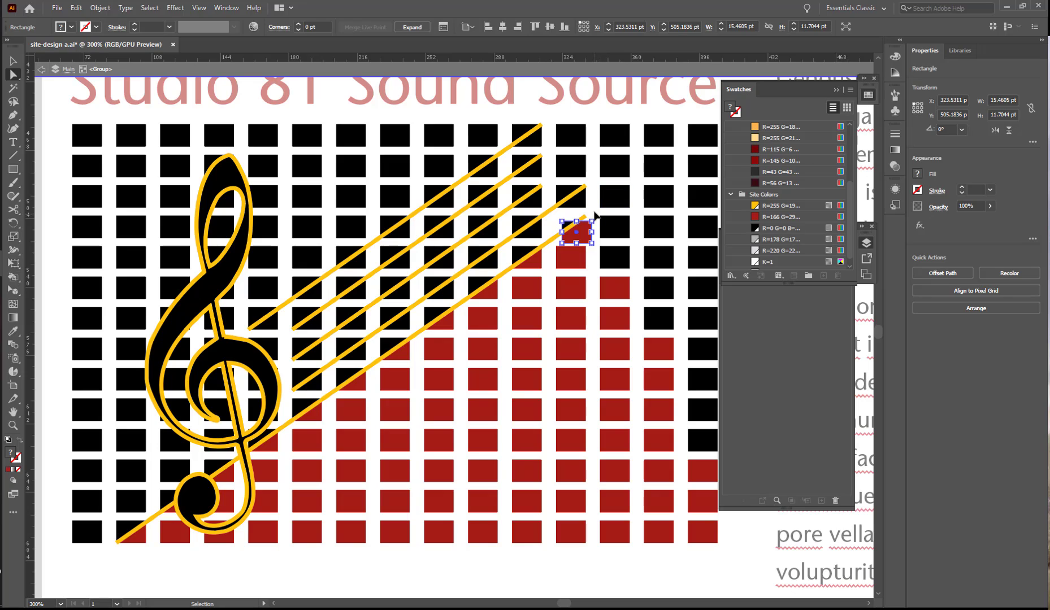
{"action": "key", "text": "ctrl+z"}
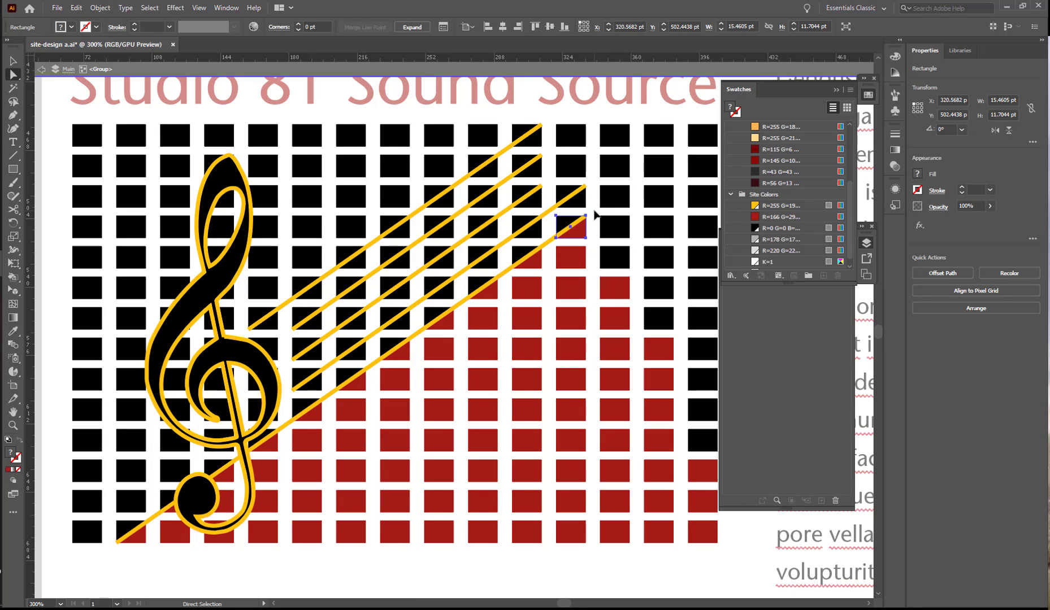
Step: Exit isolation mode on the treble clef graphic to return to the full layout, and open the file commands
{"action": "left_click", "coordinate": [41, 70]}
{"action": "left_click", "coordinate": [41, 71]}
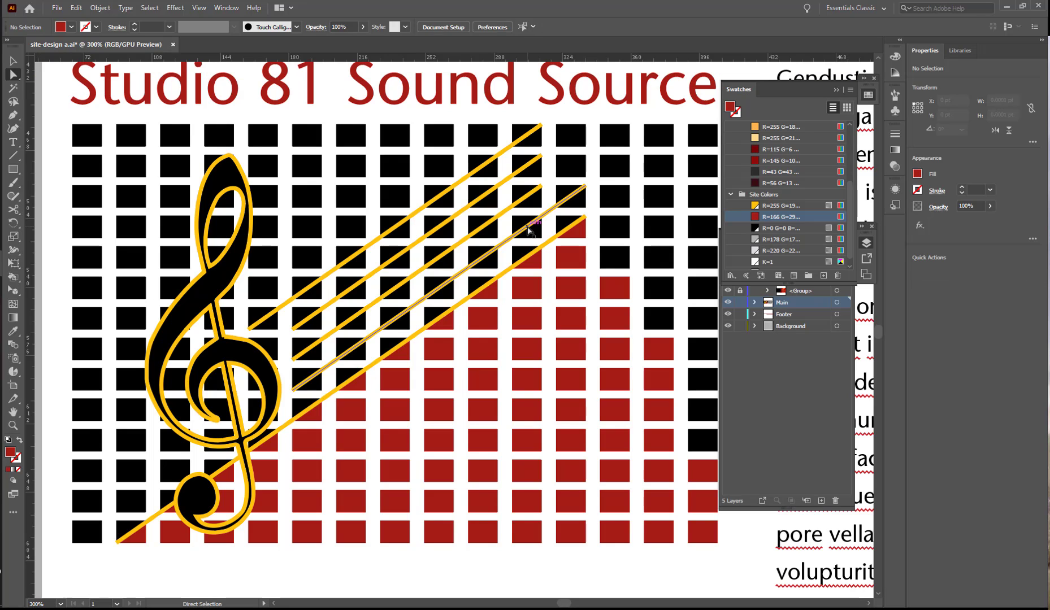
{"action": "left_click", "coordinate": [57, 7]}
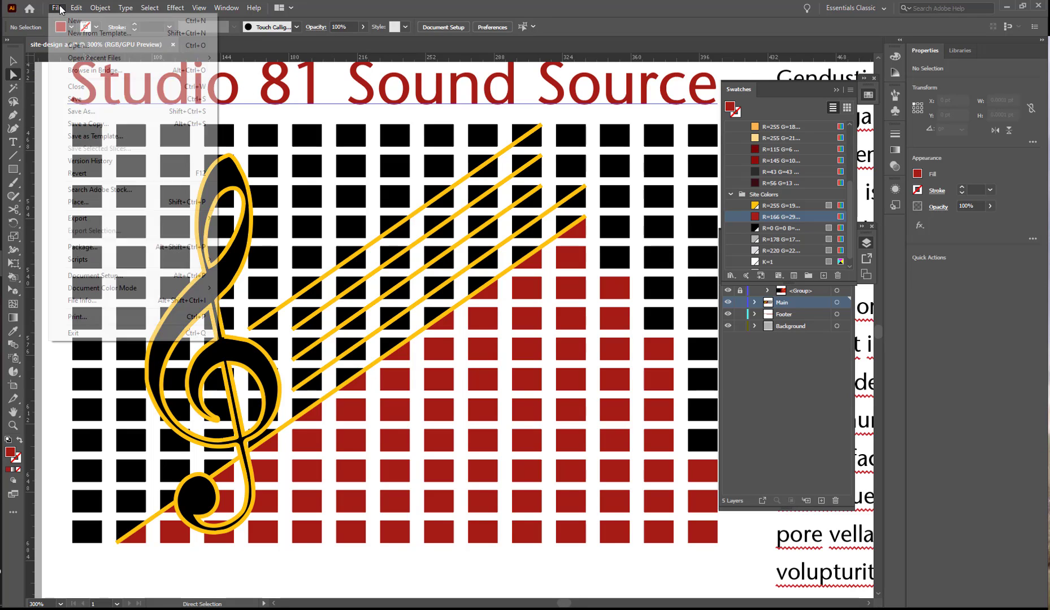